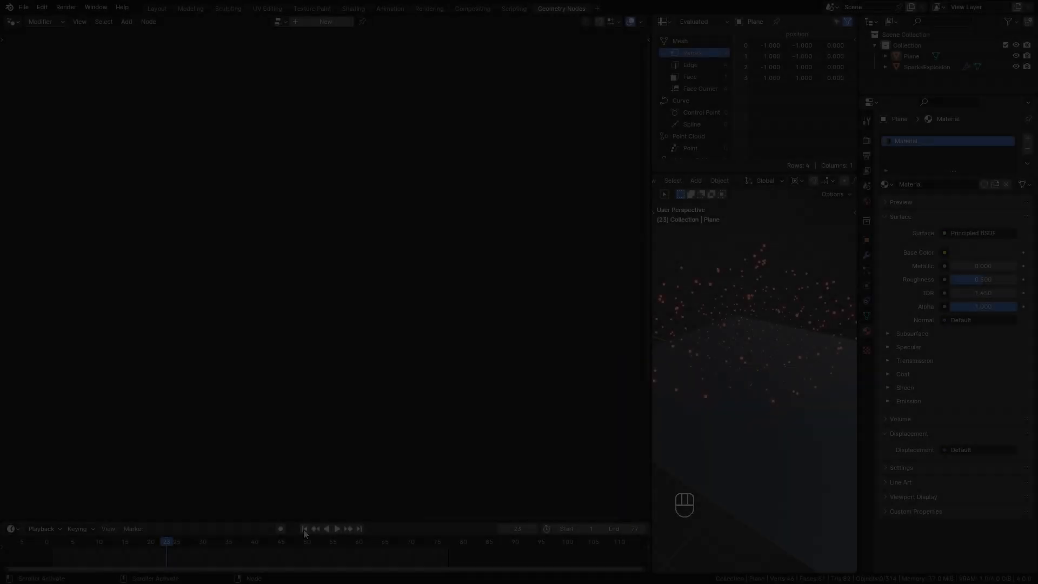
Duplicate the SparksExplosion object
key("space")
key("space")
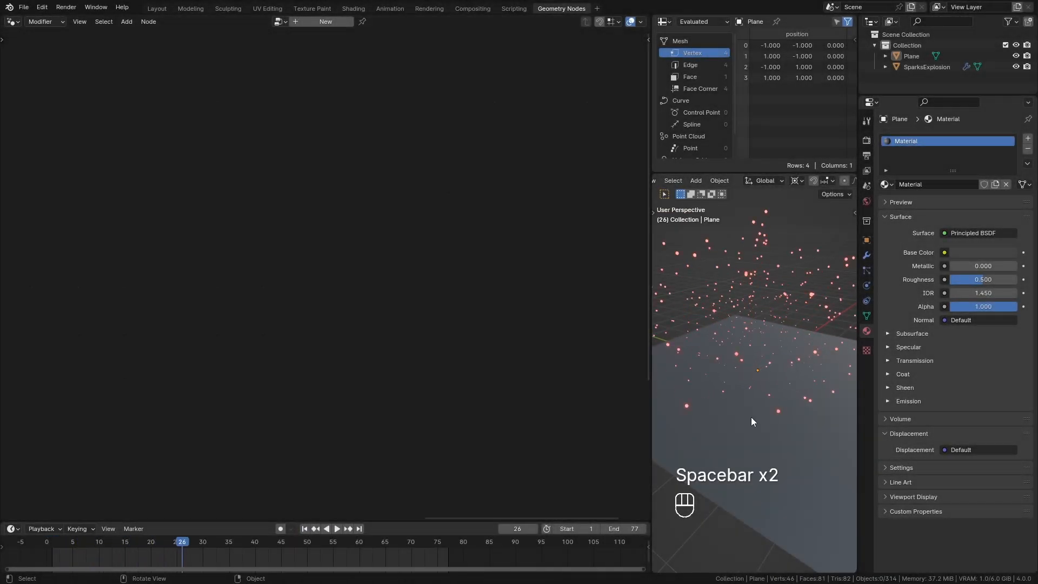
left_click(733, 409)
middle_click_drag(439, 219, 358, 297, "ctrl")
key("shift+d")
left_click(760, 300)
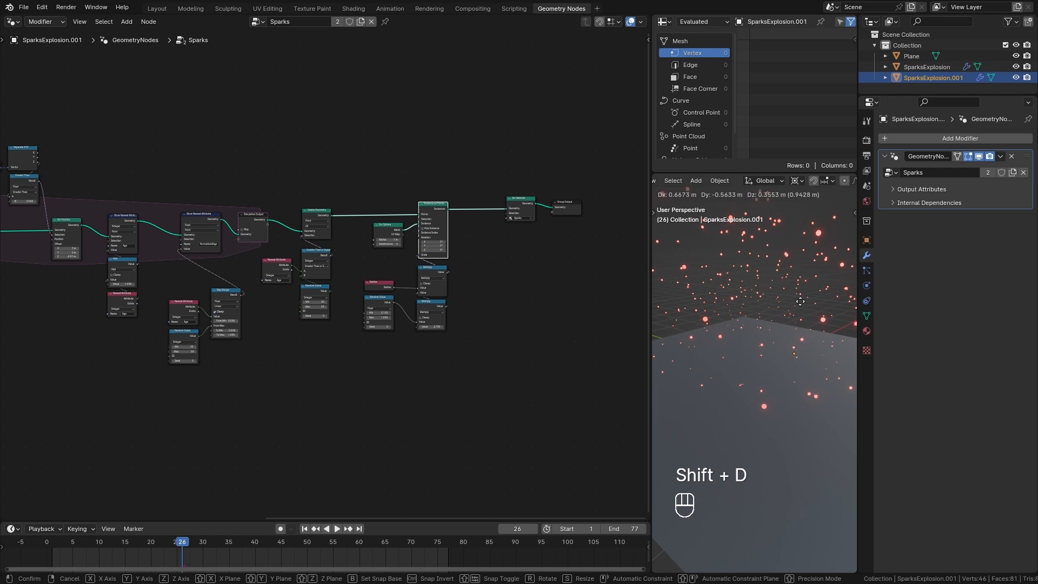
Rename the duplicated object to SmokeExplosion
key("F2")
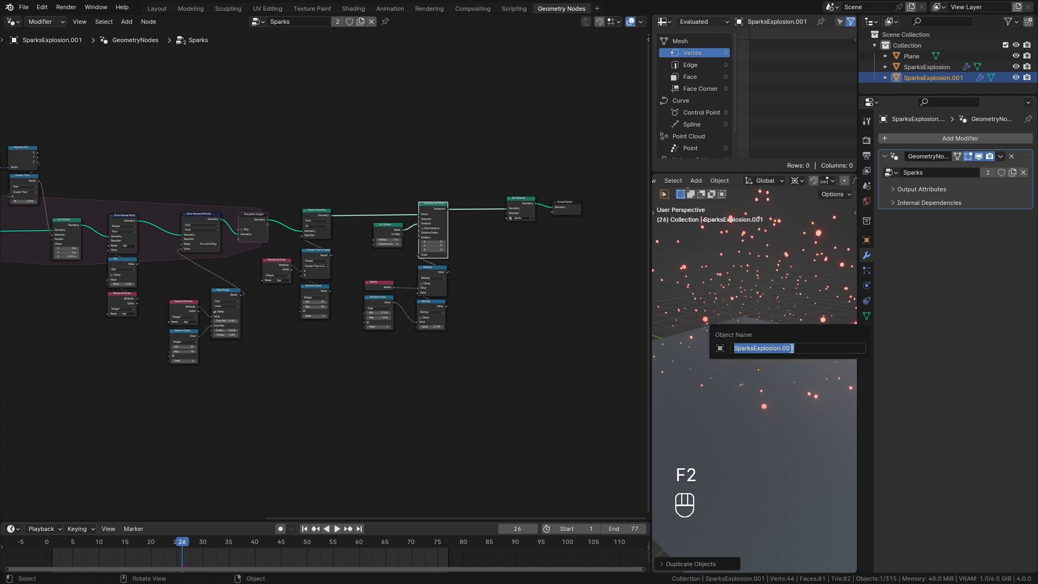
key("Right")
key("Right")
key("Right")
key("shift+End")
key("BackSpace")
key("Return")
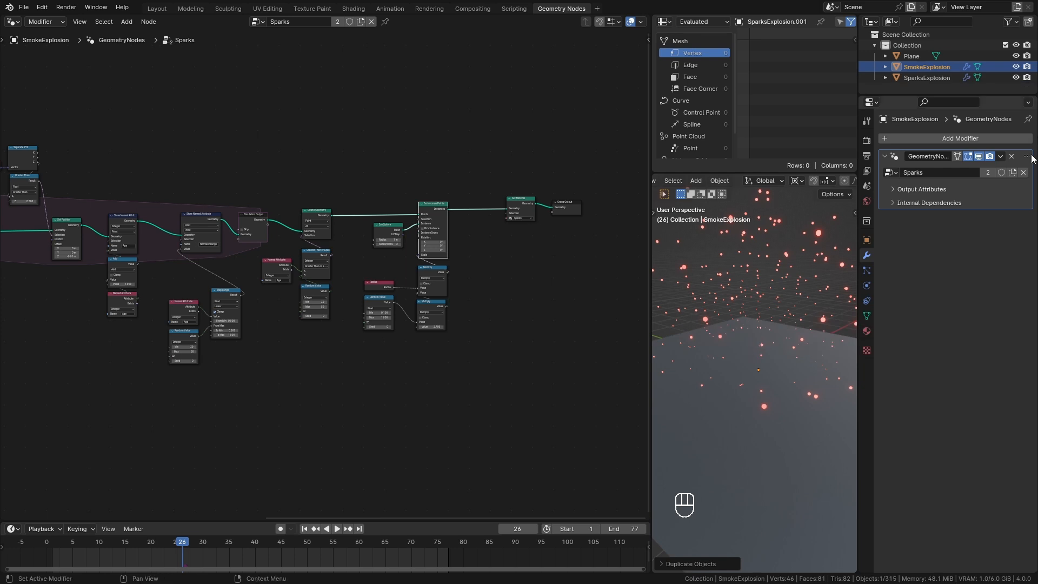
Make SmokeExplosion's Sparks node group a single-user copy and name it Smoke
left_click(988, 176)
left_click(941, 173)
type("Smoke")
key("Return")
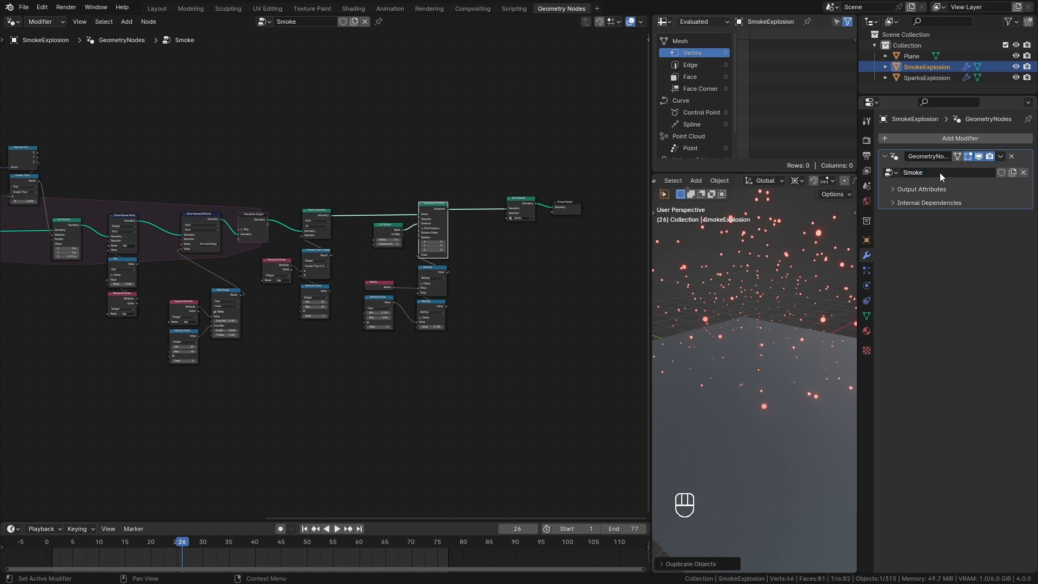
Hide the SparksExplosion object and switch the 3D viewport to solid shading
left_click(1017, 77)
key("shift+Left")
key("space")
key("space")
key("alt+a")
key("z")
left_click(793, 442)
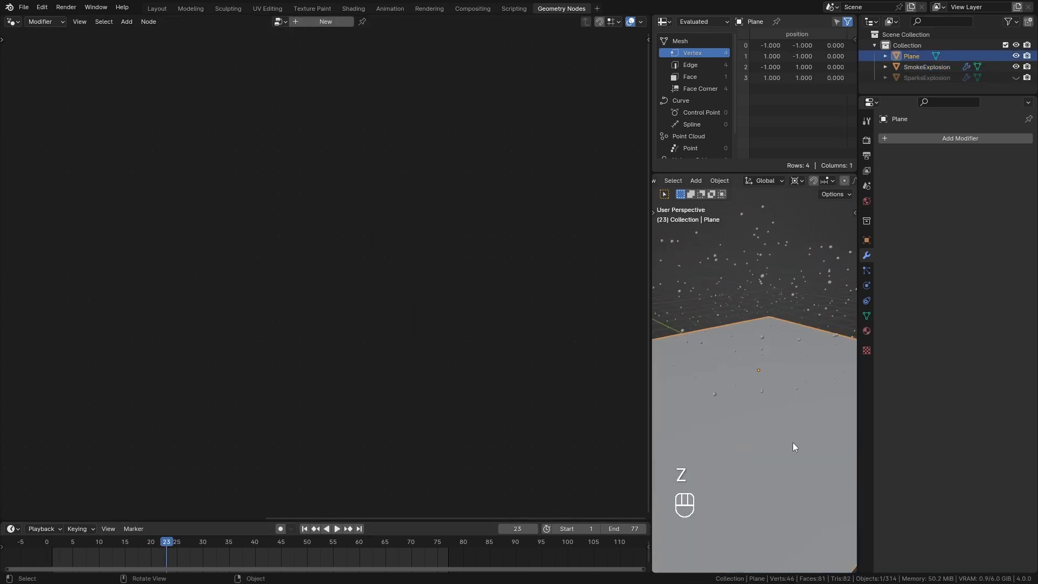
Hide the Plane, then select SmokeExplosion and play its simulation from the first frame
left_click(1016, 56)
left_click(762, 280)
middle_click_drag(698, 397, 734, 400)
middle_click_drag(520, 358, 400, 355, "ctrl")
middle_click_drag(201, 372, 570, 413)
middle_click_drag(162, 410, 512, 331)
mouse_move(112, 274)
middle_mouse_down()
mouse_move(339, 280)
mouse_move(330, 309)
middle_mouse_up()
left_click(304, 528)
key("space")
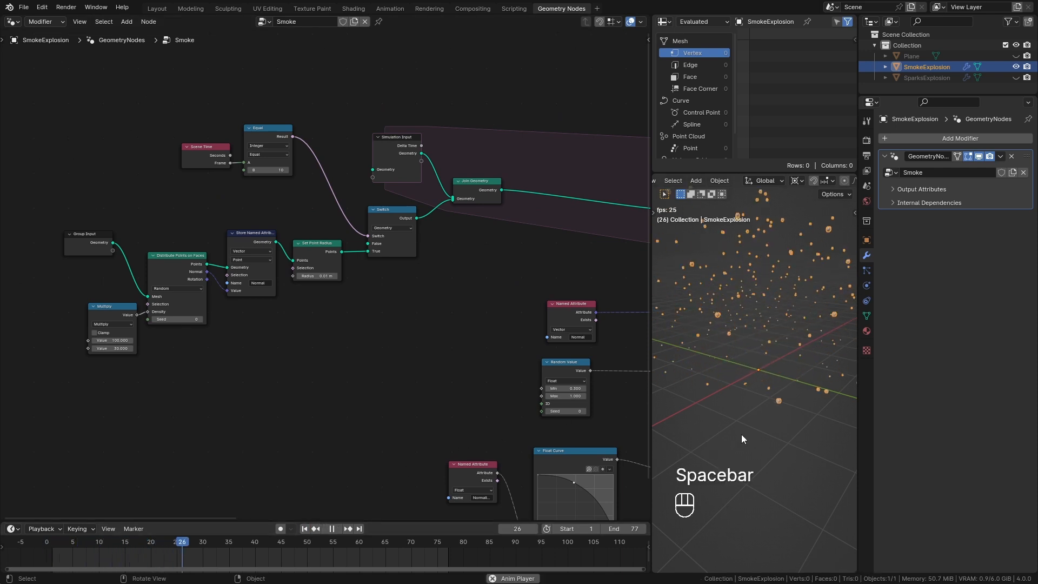
Change the Scene Time frame comparison from Equal to Greater Than or Equal and replay the simulation from the first frame
scroll(355, 278, "up", 2)
left_click(258, 157)
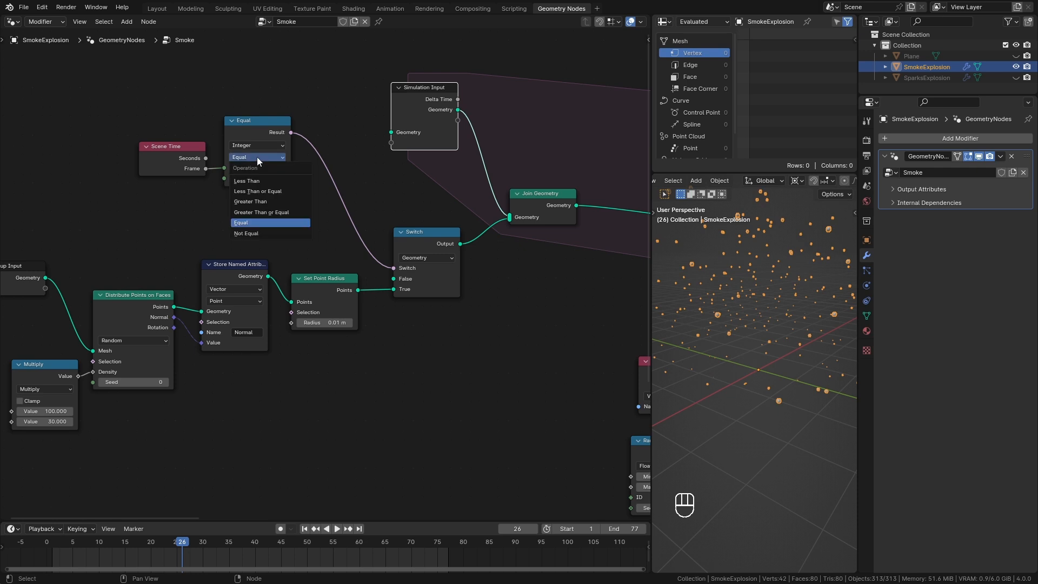
left_click(261, 213)
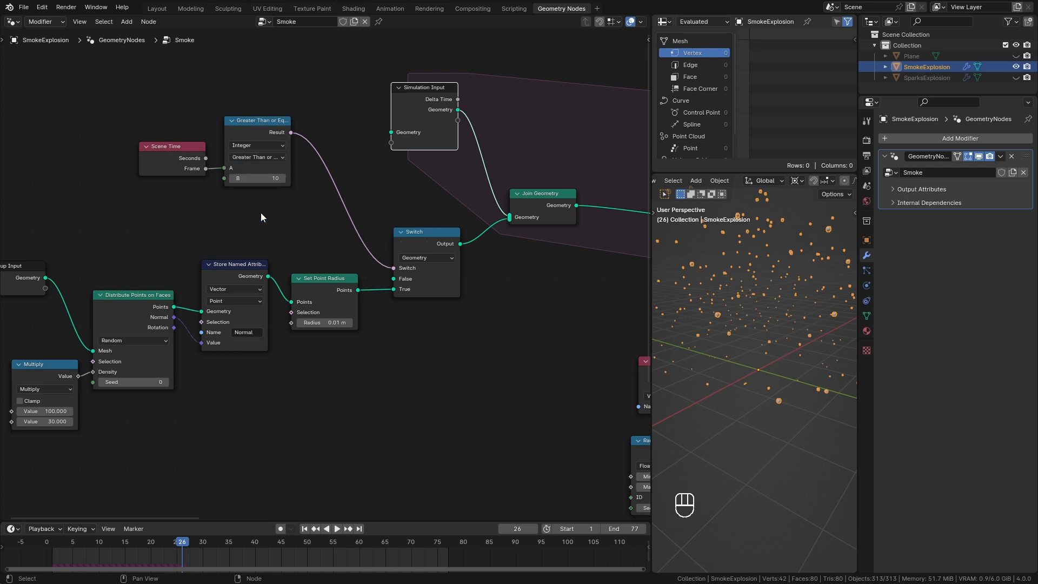
left_click(305, 529)
key("space")
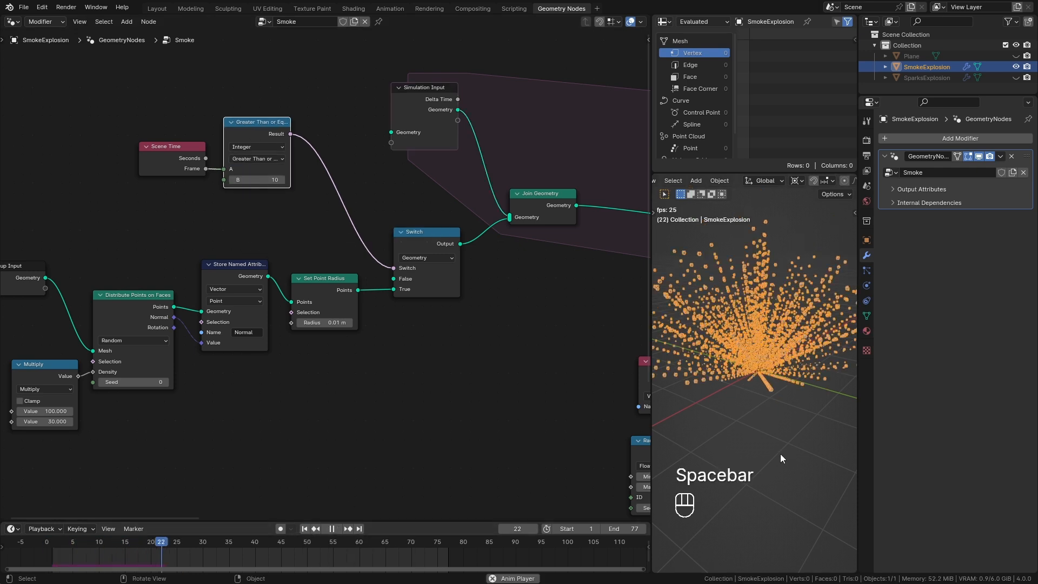
key("space")
mouse_move(770, 449)
middle_mouse_down()
mouse_move(783, 430)
mouse_move(830, 423)
mouse_move(849, 442)
mouse_move(823, 466)
mouse_move(761, 422)
mouse_move(712, 420)
mouse_move(707, 443)
mouse_move(758, 451)
mouse_move(776, 437)
middle_mouse_up()
Duplicate the frame comparison node with its Scene Time link, place it below the original and set its B value to 20
key("alt+a")
key("g")
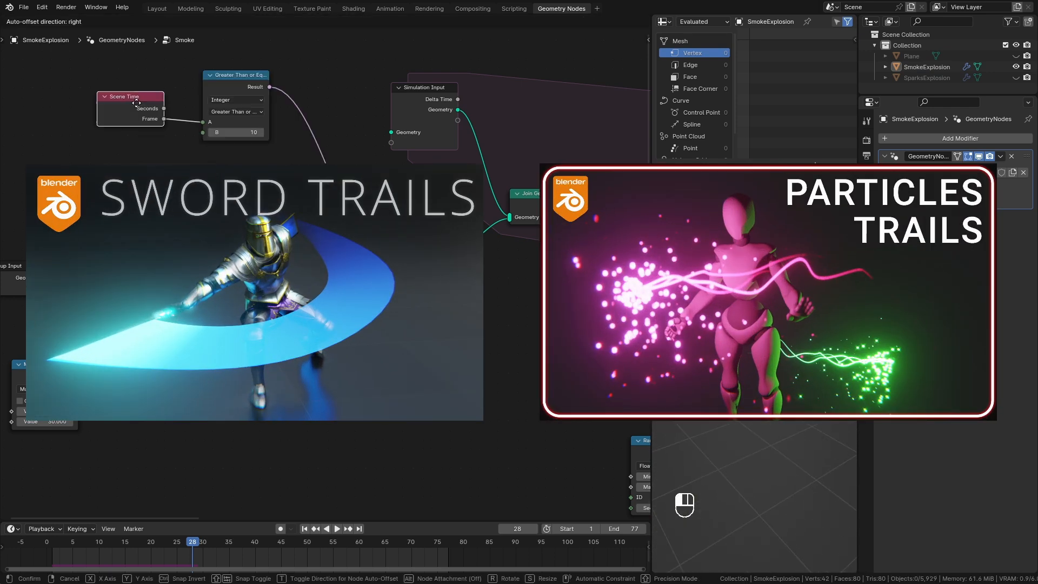
left_click(241, 70)
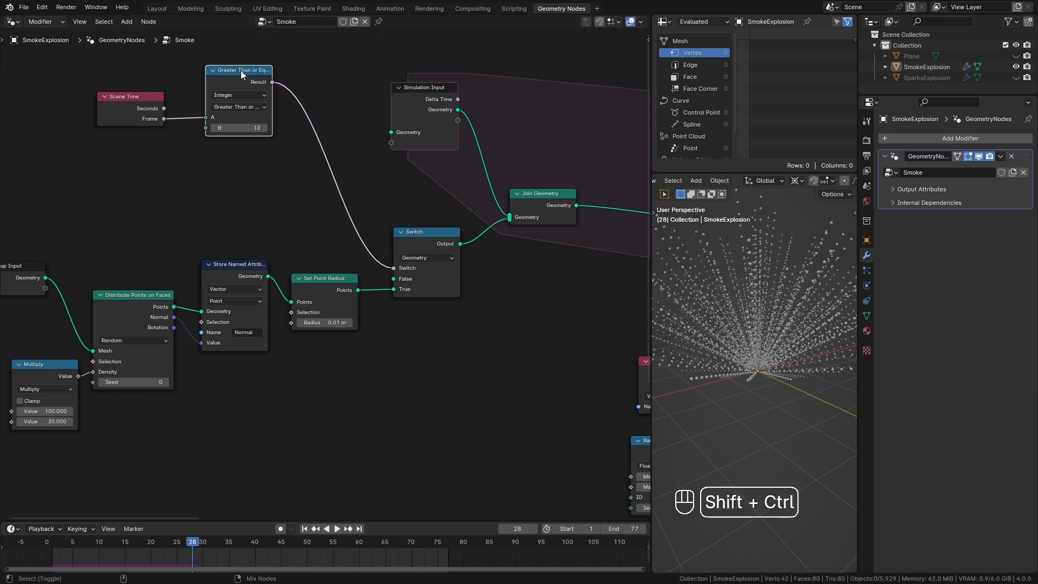
key("shift+ctrl+d")
left_click(241, 154)
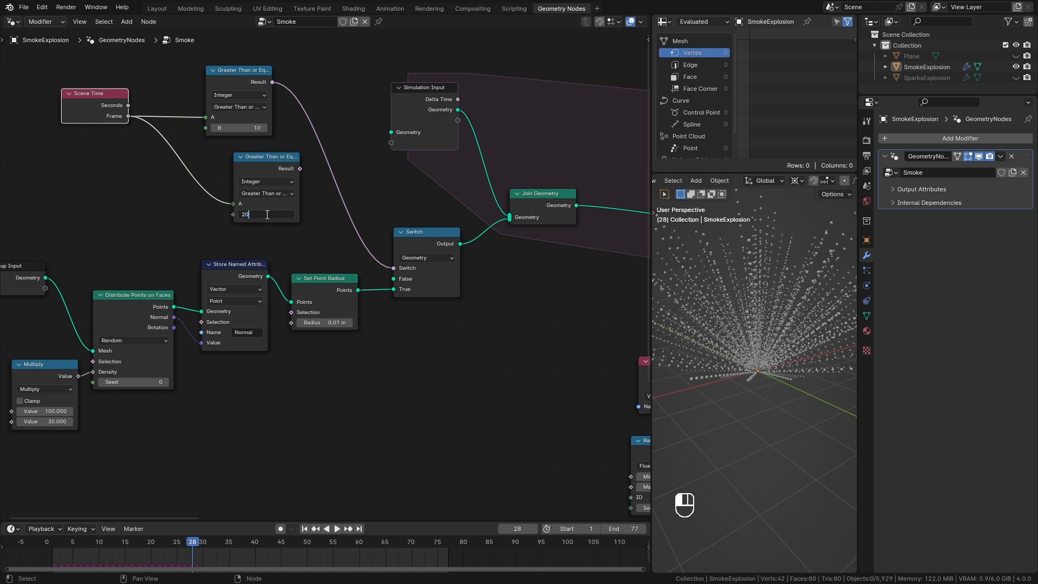
left_click_drag(265, 168, 234, 165)
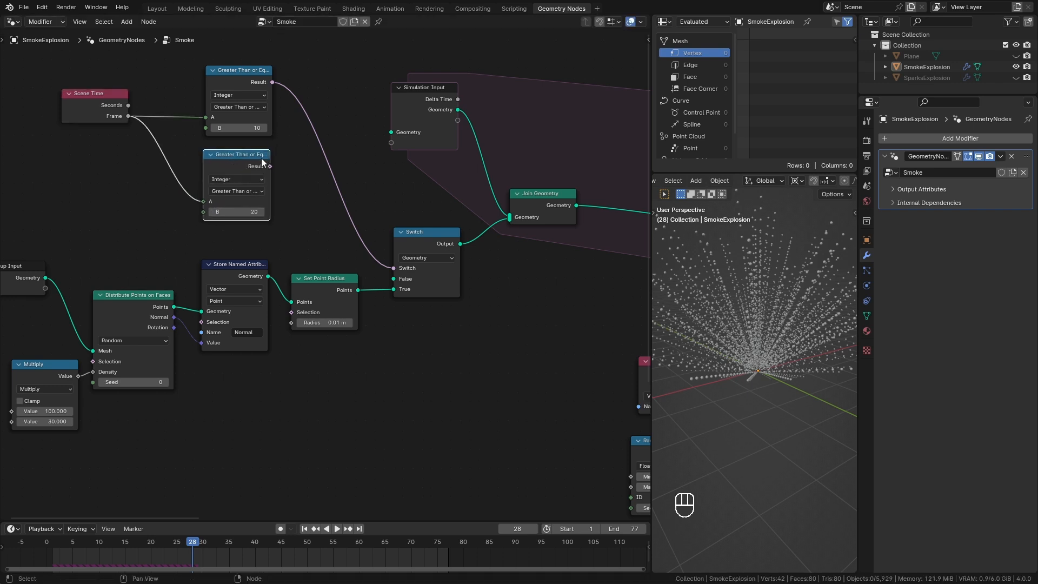
Set the lower comparison node's operation to Less Than or Equal and move it slightly down
left_click(246, 191)
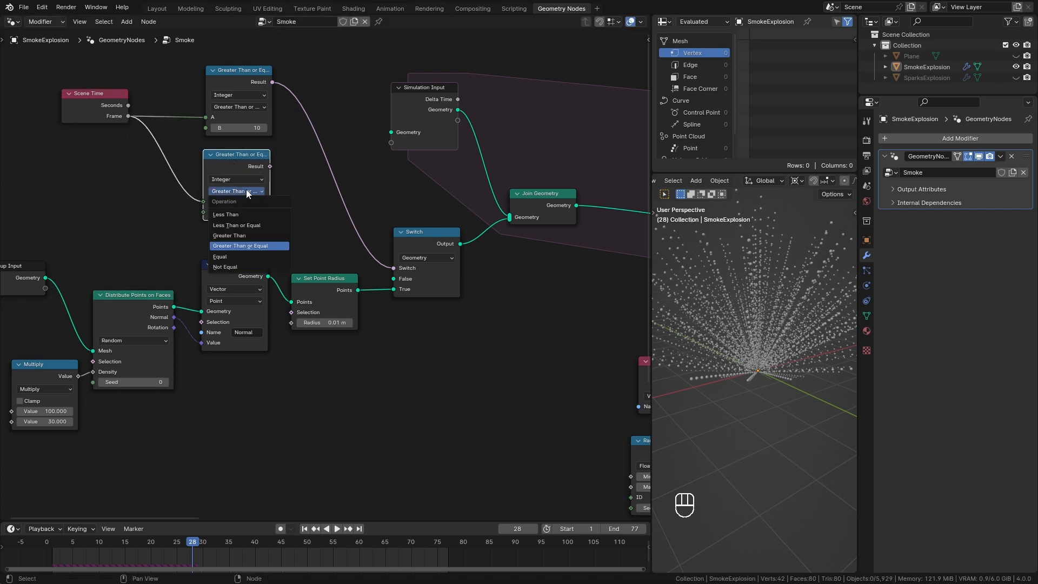
left_click(268, 226)
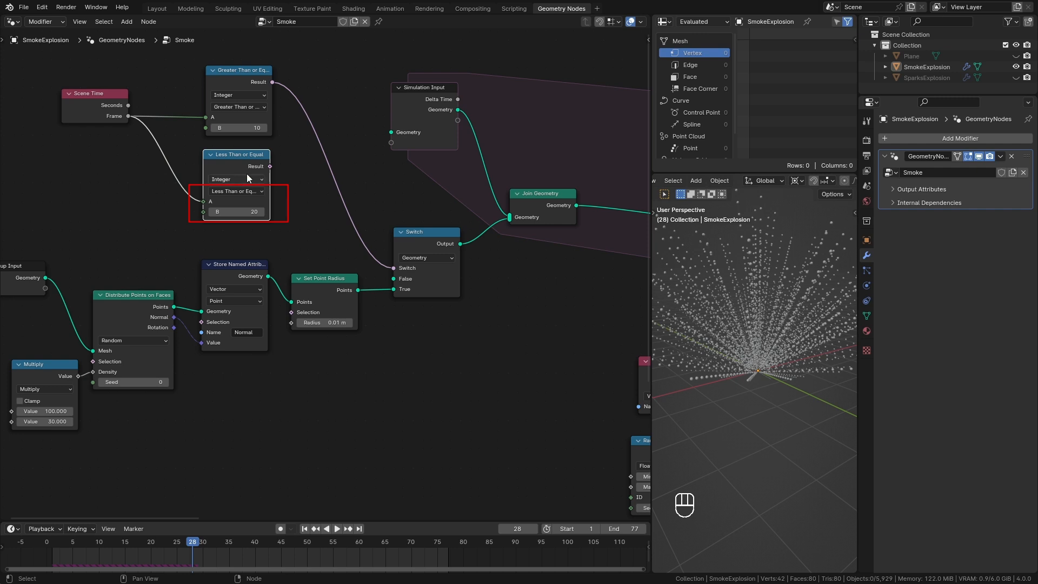
left_click_drag(232, 164, 227, 174)
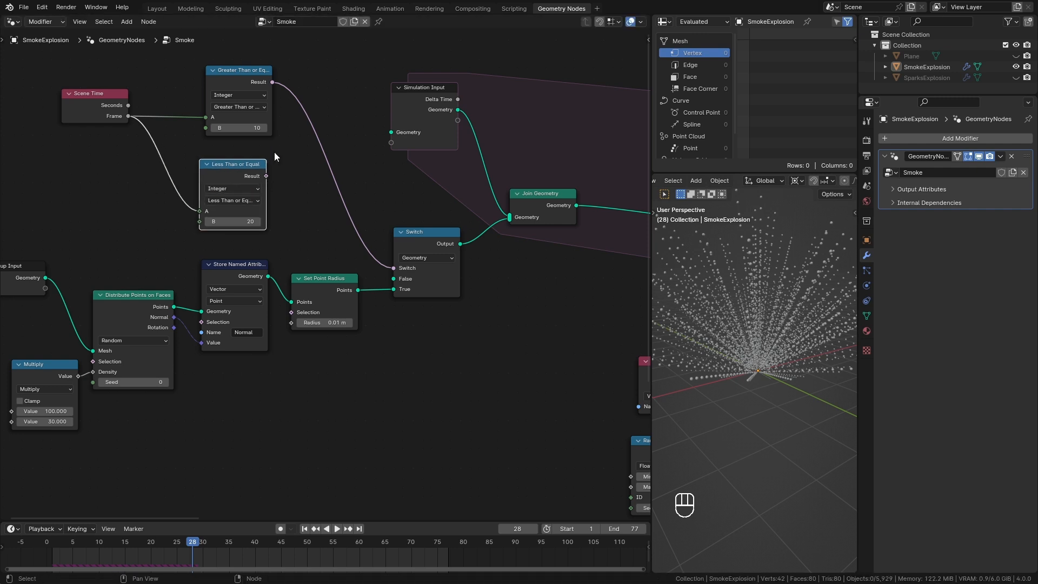
Add a Boolean Math And node and feed it the results of both frame comparisons
left_click_drag(268, 82, 323, 100)
type("and")
key("Return")
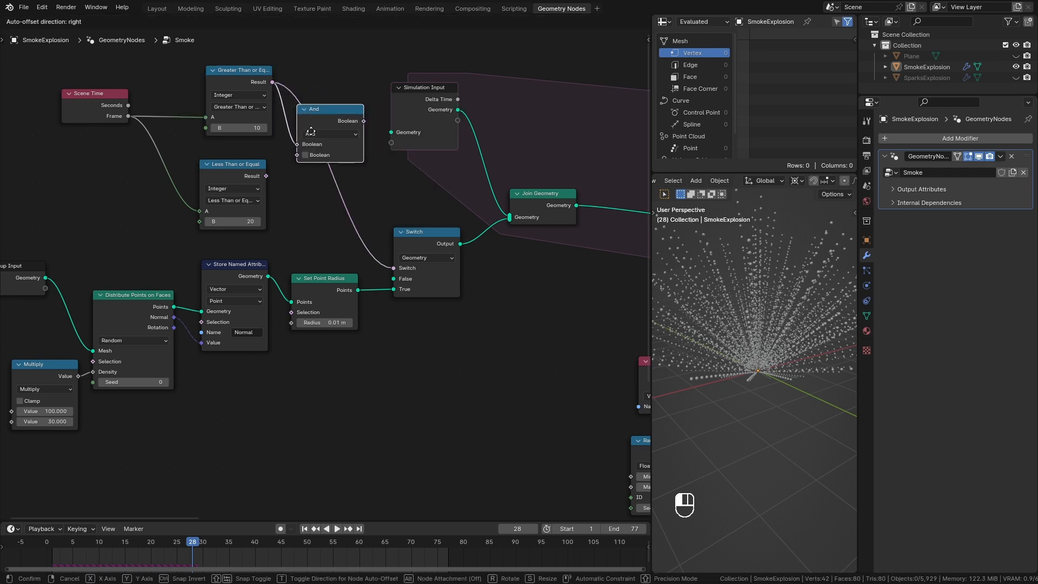
left_click(311, 136)
left_click_drag(266, 176, 284, 167)
left_click_drag(325, 113, 322, 124)
left_click_drag(244, 162, 245, 160)
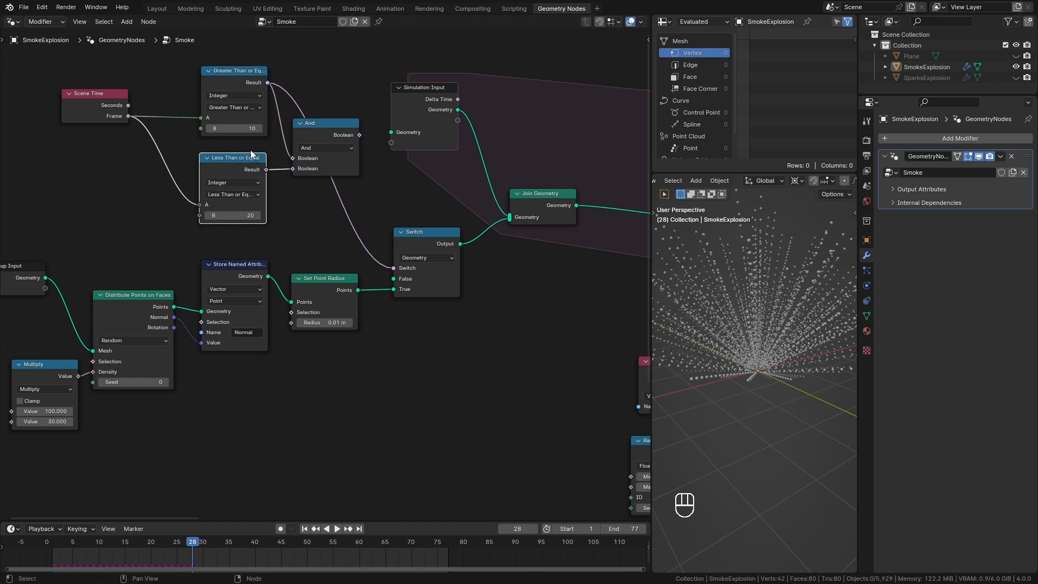
Connect the And output to the geometry Switch node's Switch input and replay the simulation from the first frame
left_click_drag(354, 135, 385, 98)
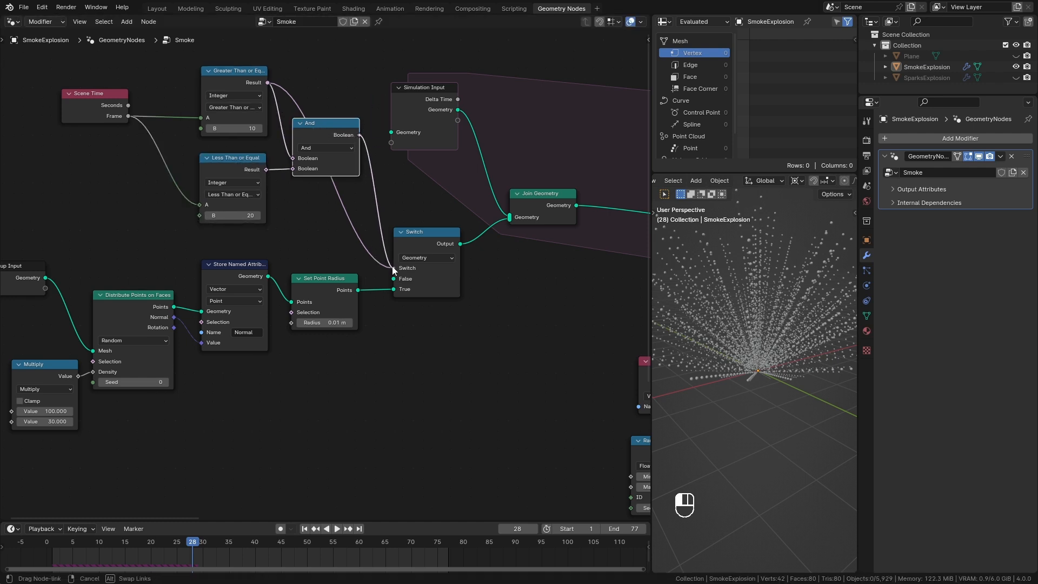
left_click_drag(397, 275, 398, 275)
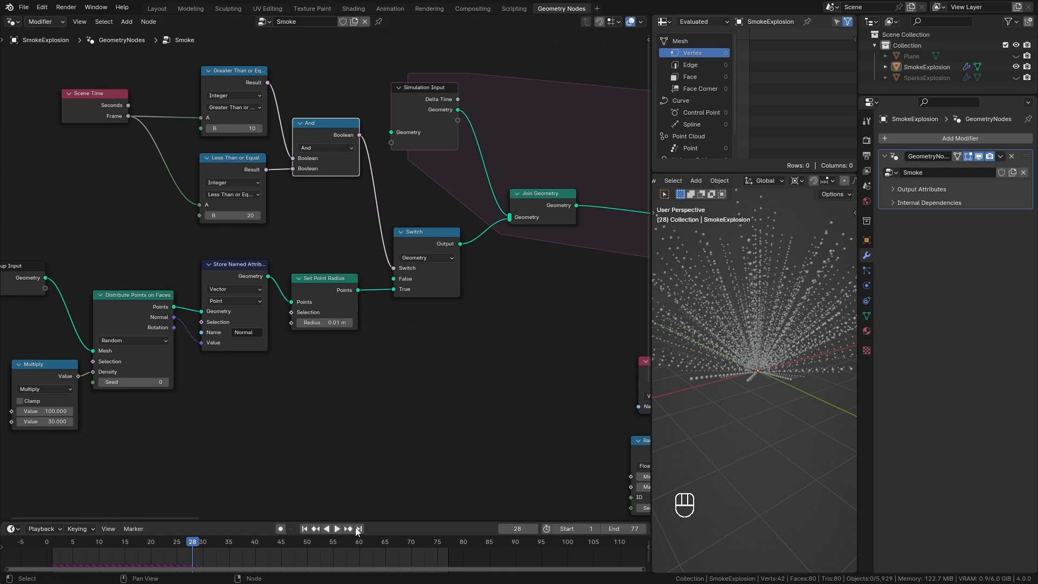
left_click(304, 528)
key("space")
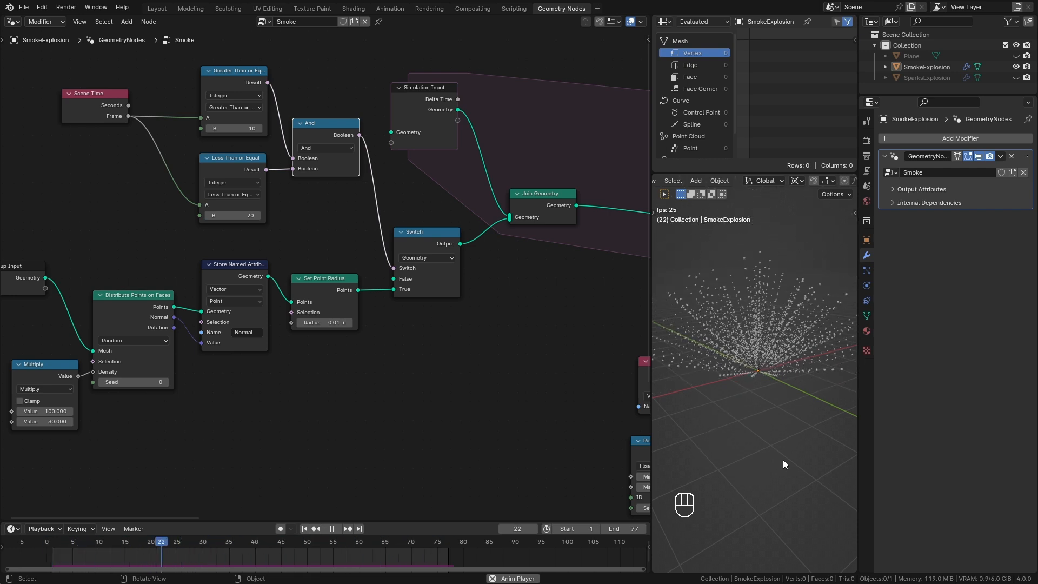
key("space")
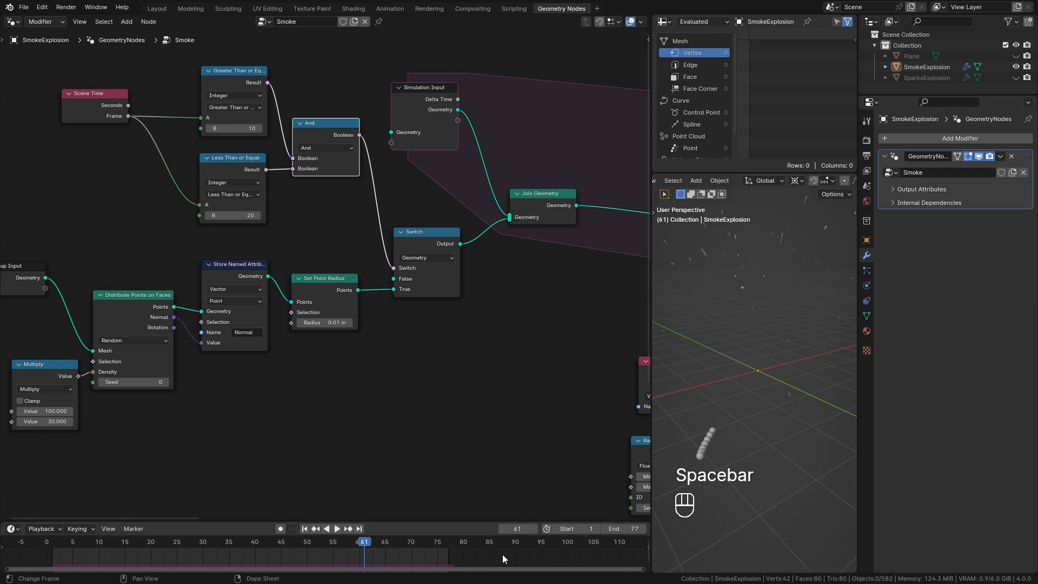
Scrub the timeline through the explosion to examine how the points are emitted between frames
key("space")
left_click_drag(362, 548, 105, 541)
left_click(306, 529)
scroll(415, 368, "down", 2)
middle_click_drag(414, 367, 441, 306)
left_click(420, 389)
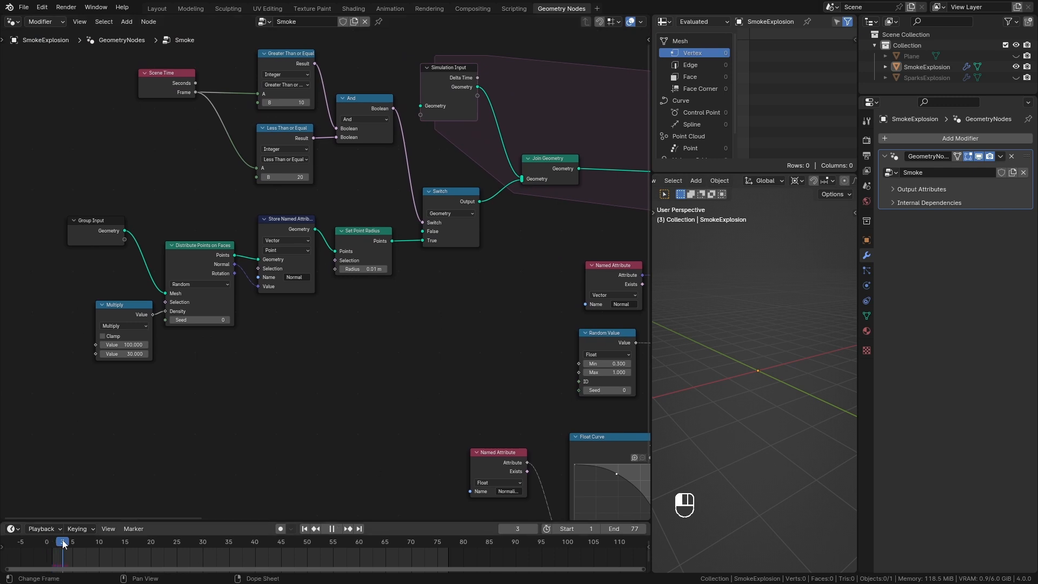
left_click_drag(95, 545, 187, 554)
mouse_move(801, 403)
middle_mouse_down()
mouse_move(787, 411)
mouse_move(799, 404)
middle_mouse_up()
Drive the Seed of Distribute Points on Faces with a Scene Time node's Frame output and replay the simulation
scroll(298, 379, "up", 1)
left_click_drag(111, 297, 105, 291)
middle_click_drag(136, 234, 193, 201)
left_click_drag(196, 279, 238, 343)
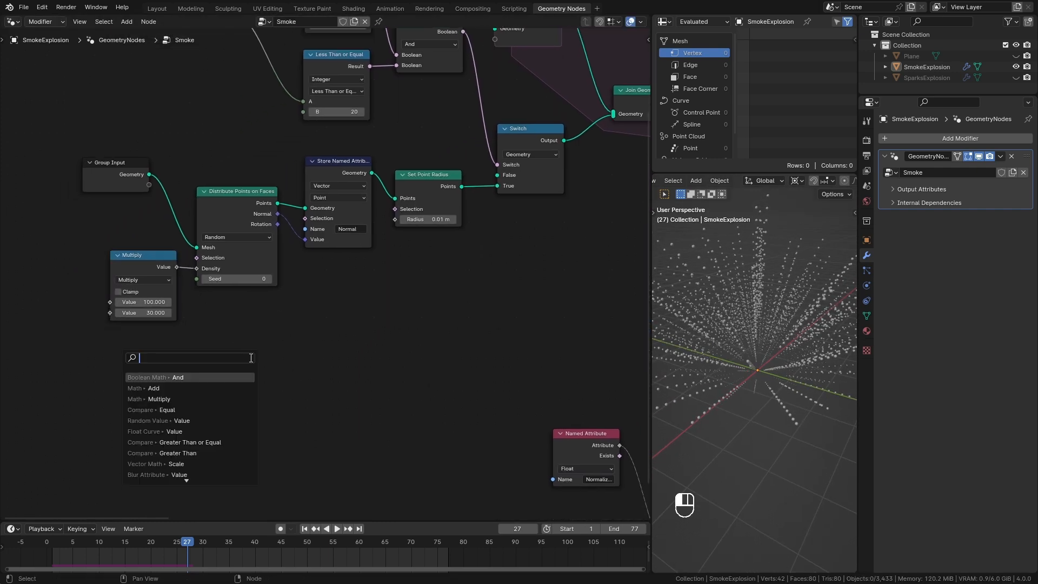
type("scen")
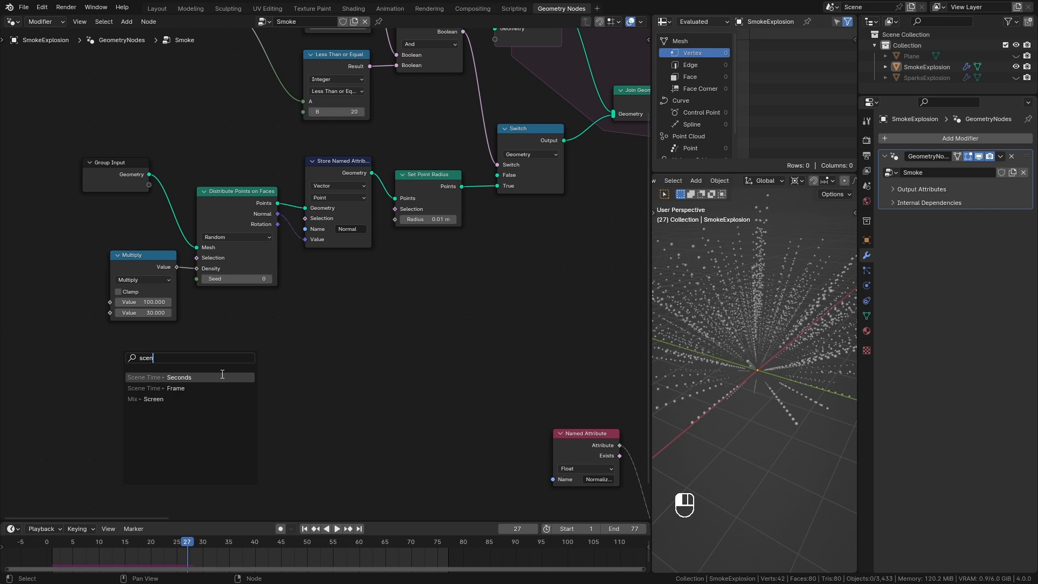
left_click(220, 389)
left_click(219, 357)
left_click_drag(233, 324, 229, 321)
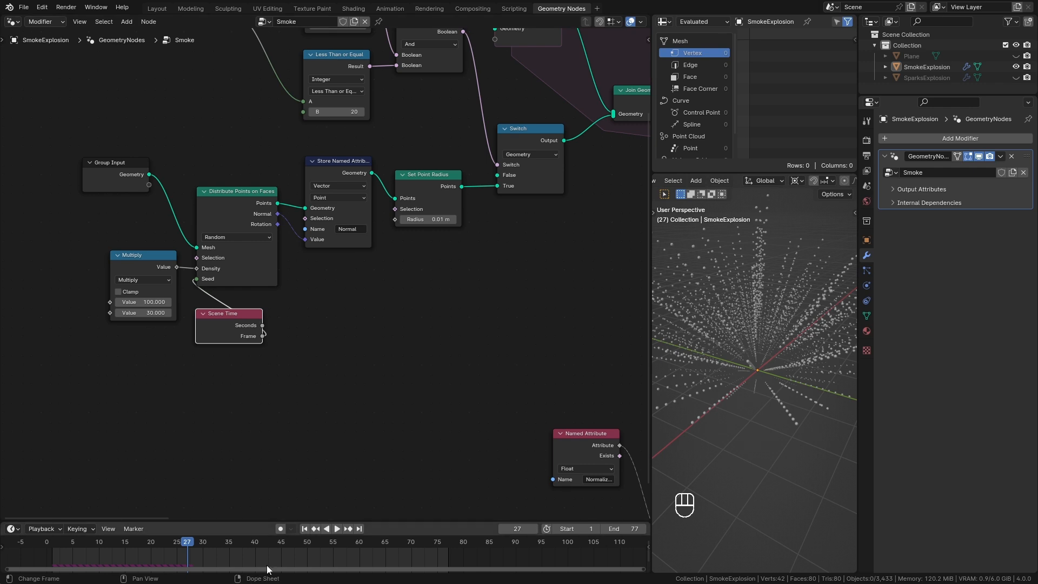
key("space")
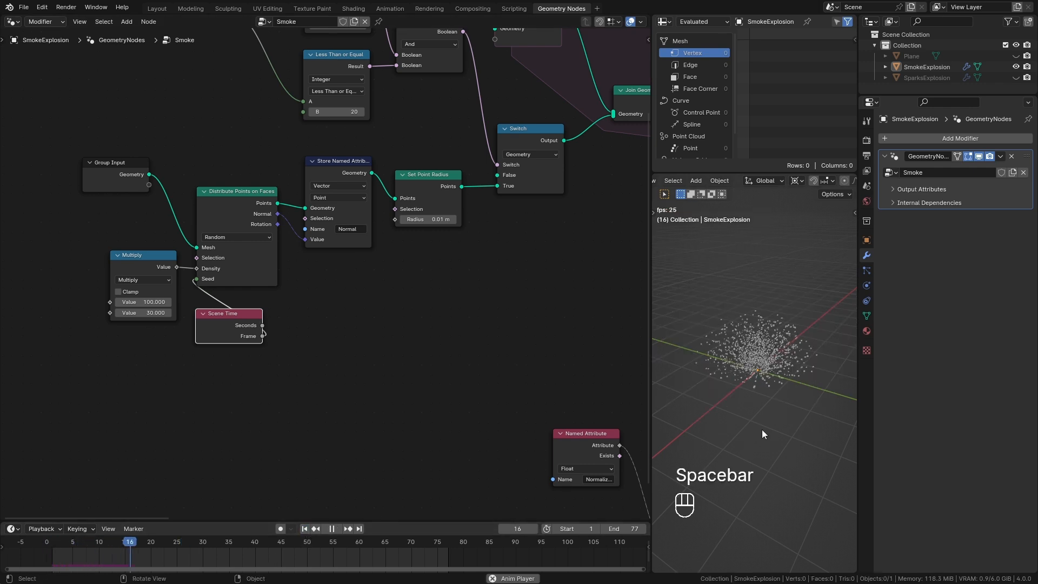
key("space")
middle_click_drag(762, 430, 789, 410)
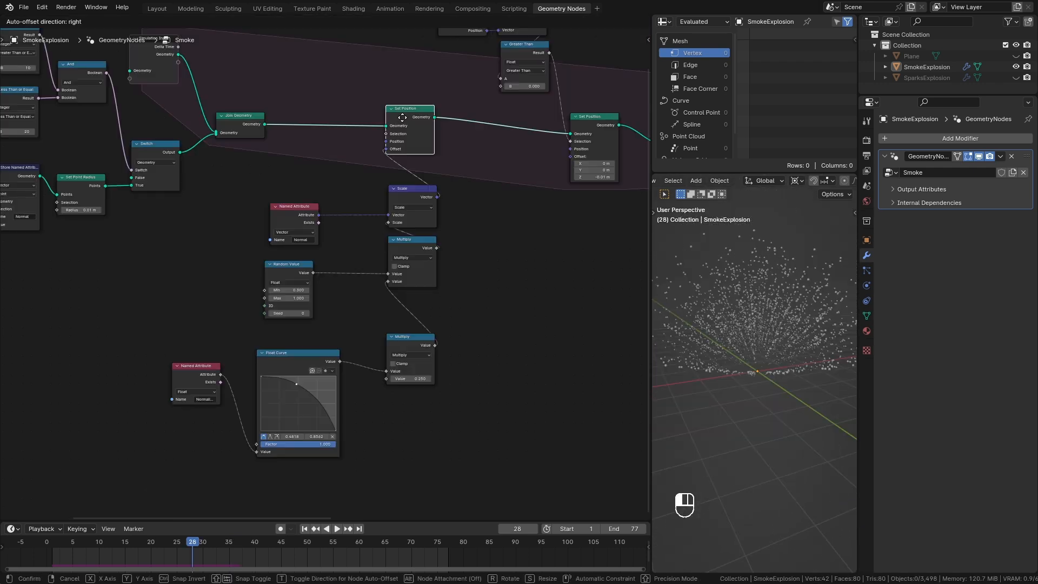
Shift the nodes that follow the first Set Position further along the tree to make room for a new node
left_click(402, 117)
scroll(301, 401, "down", 3)
middle_click_drag(318, 403, 251, 414)
scroll(261, 414, "down", 3)
left_click_drag(160, 110, 660, 432)
left_click_drag(241, 253, 312, 246)
Duplicate a Set Position node and insert it in the geometry link after the first Set Position
scroll(303, 274, "up", 8)
middle_click_drag(178, 367, 401, 336)
left_click(499, 334)
left_click(263, 93)
key("shift+d")
left_click(552, 134)
Add a Noise Texture node below the inserted Set Position node
middle_click_drag(568, 336, 465, 314)
key("shift+a")
mouse_move(394, 407)
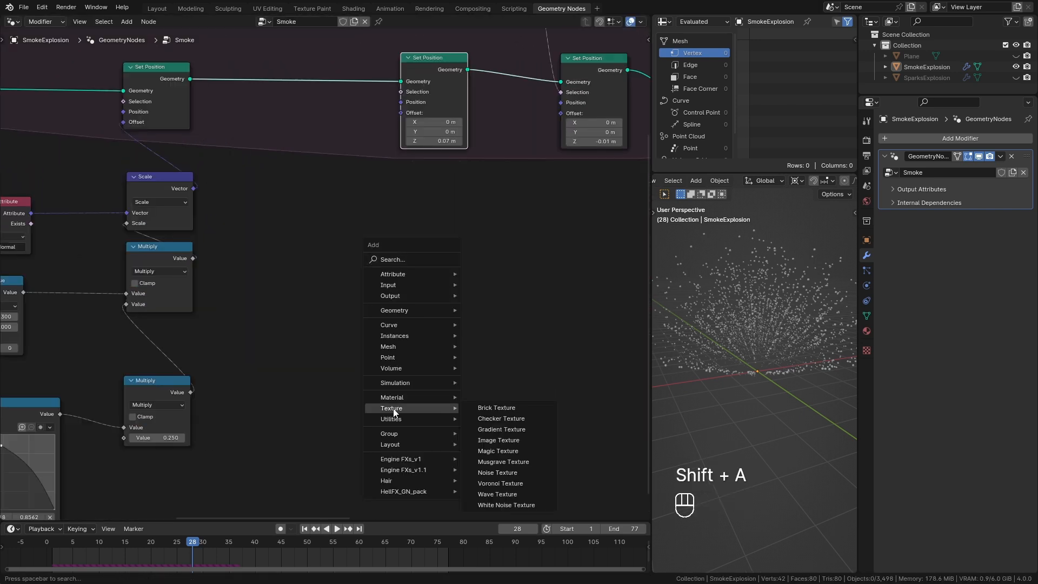
left_click(498, 473)
left_click(350, 275)
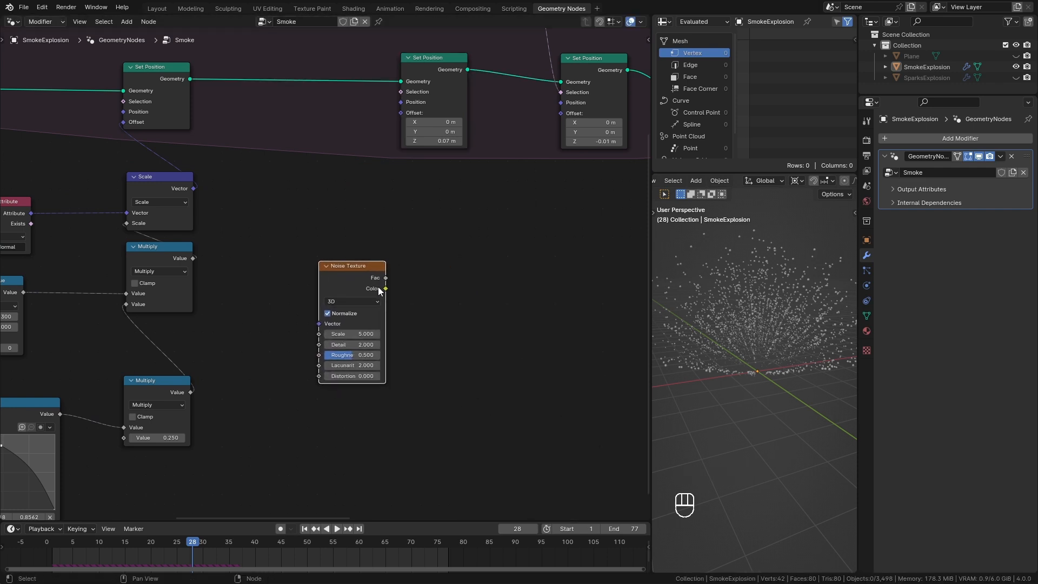
Add a vector Map Range node fed by the Noise Texture's Color output
left_click_drag(443, 274, 443, 273)
type("map")
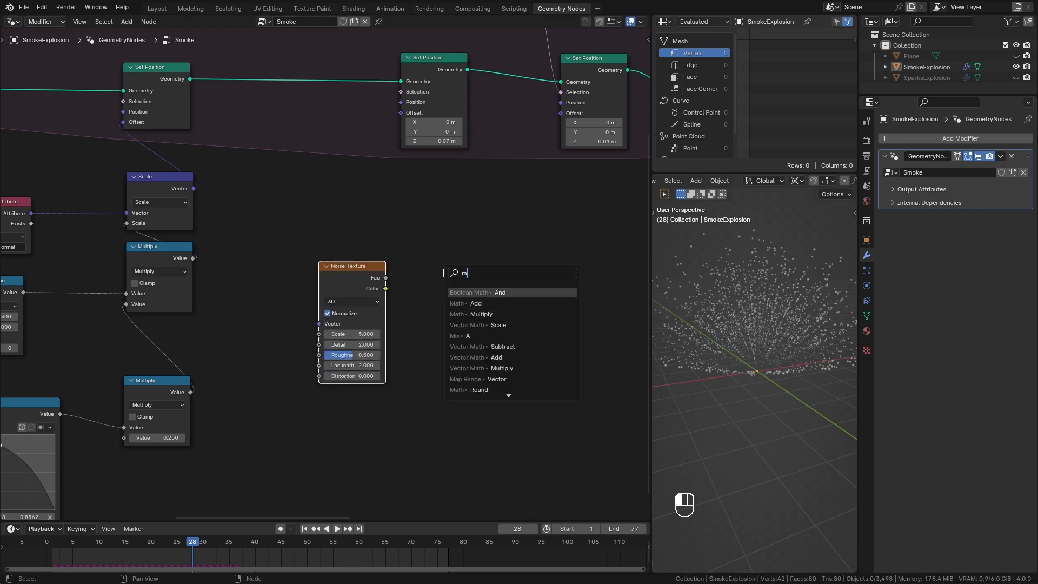
key("Return")
left_click(457, 304)
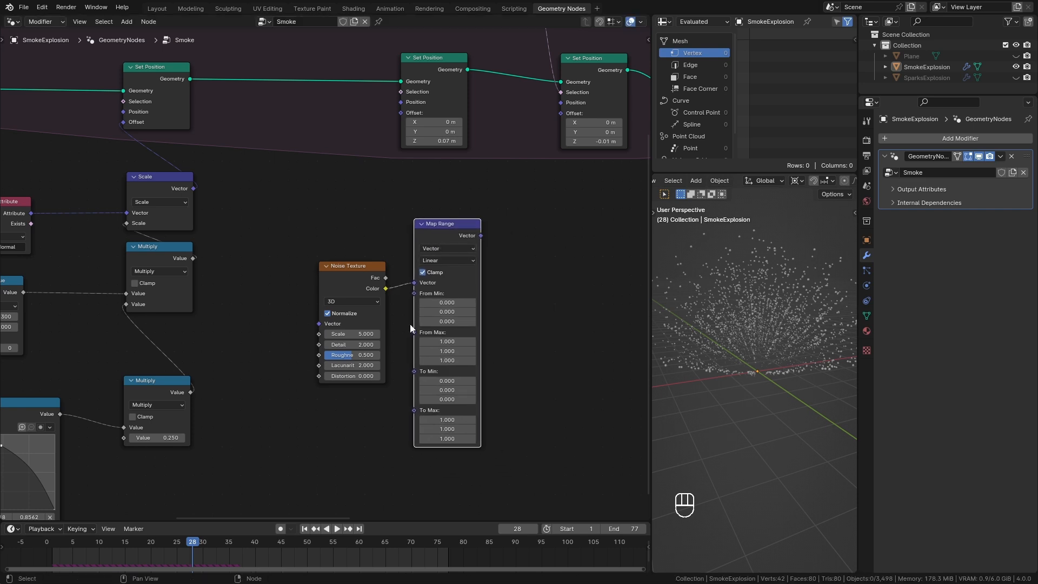
Move the Noise Texture slightly away and set all three To Min values of the Map Range to -1
left_click_drag(361, 282, 346, 276)
left_click_drag(457, 380, 456, 399)
type("-")
key("Return")
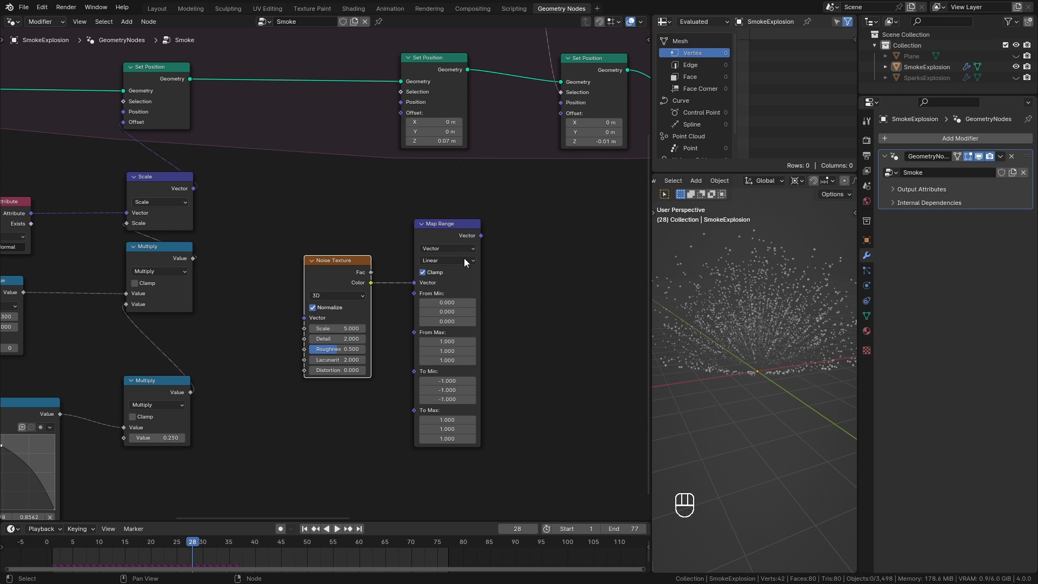
Add a vector Scale node after the Map Range and connect its output to the middle Set Position node's Offset
left_click_drag(455, 233, 429, 234)
key("shift+a")
type("sc")
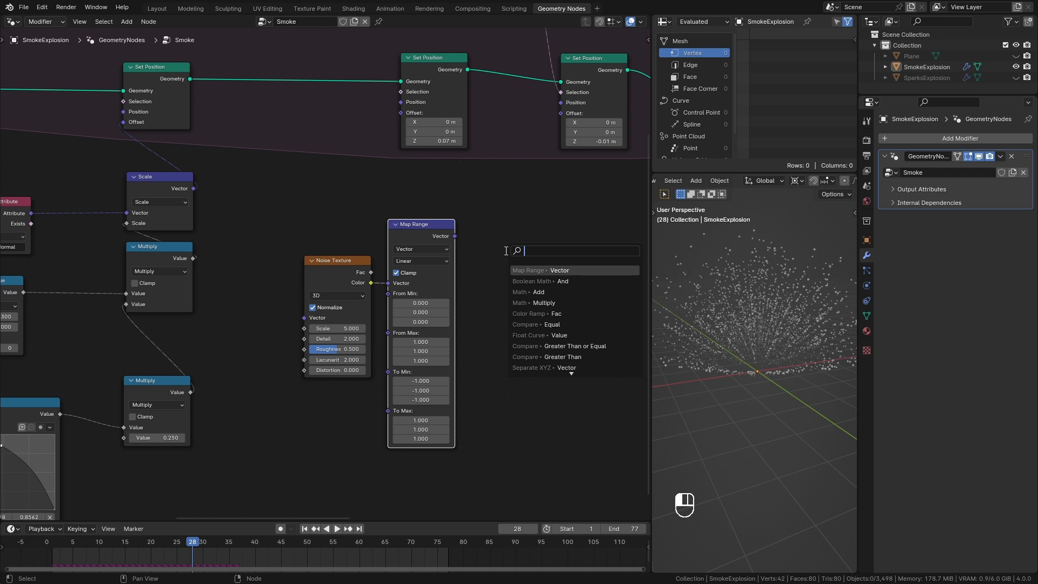
left_click(530, 269)
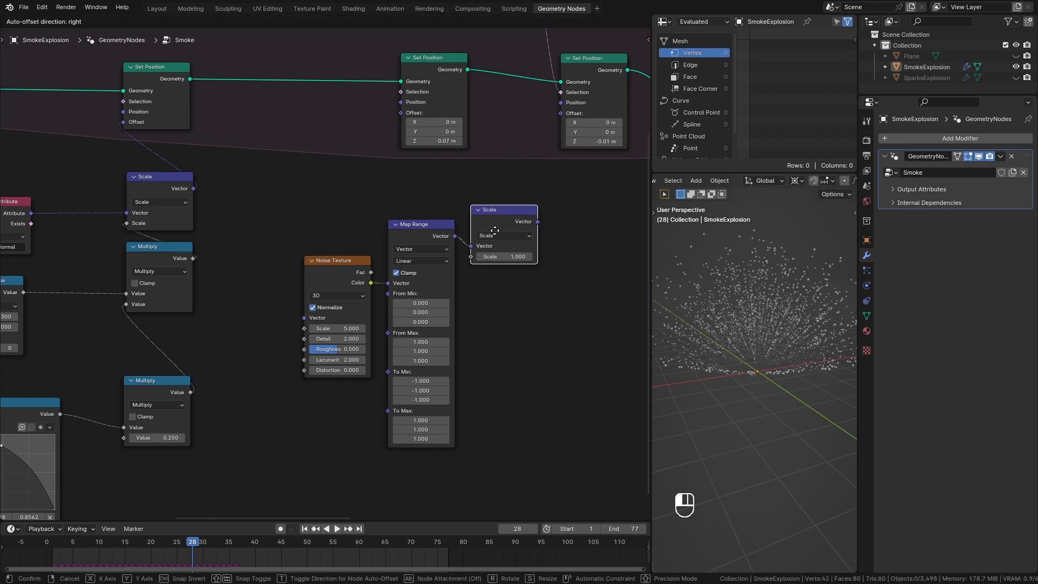
left_click(523, 230)
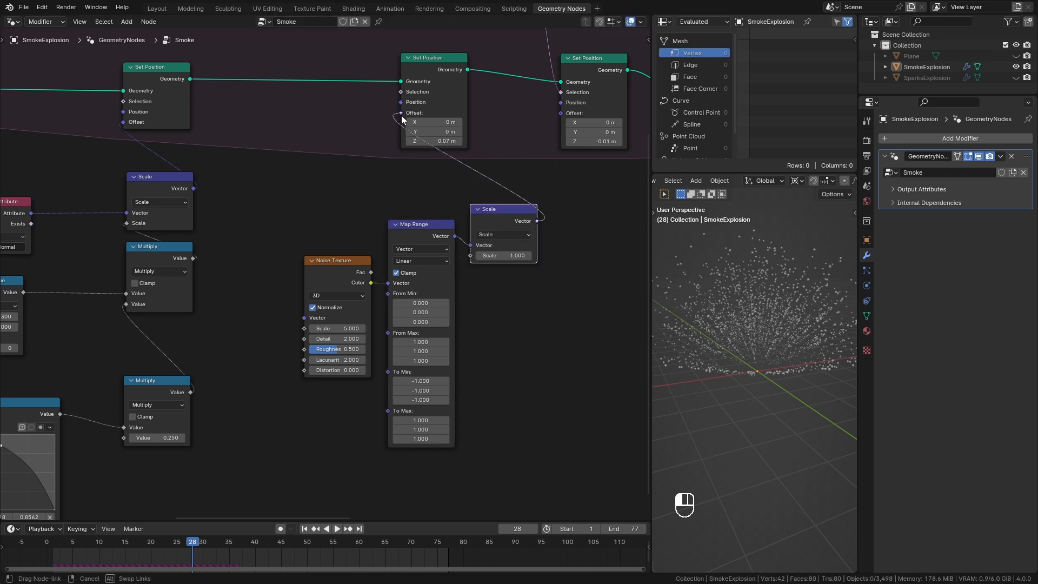
left_click_drag(401, 115, 401, 115)
Stack the Scale and Map Range nodes below the middle Set Position, with the Noise Texture beside them
left_click_drag(314, 211, 429, 311)
left_click_drag(416, 227, 416, 262)
left_click_drag(498, 209, 426, 158)
left_click_drag(295, 253, 422, 347)
left_click_drag(420, 261, 428, 230)
Play the simulation from the first frame and set the noise branch's Scale node factor to 0.1
left_click(305, 529)
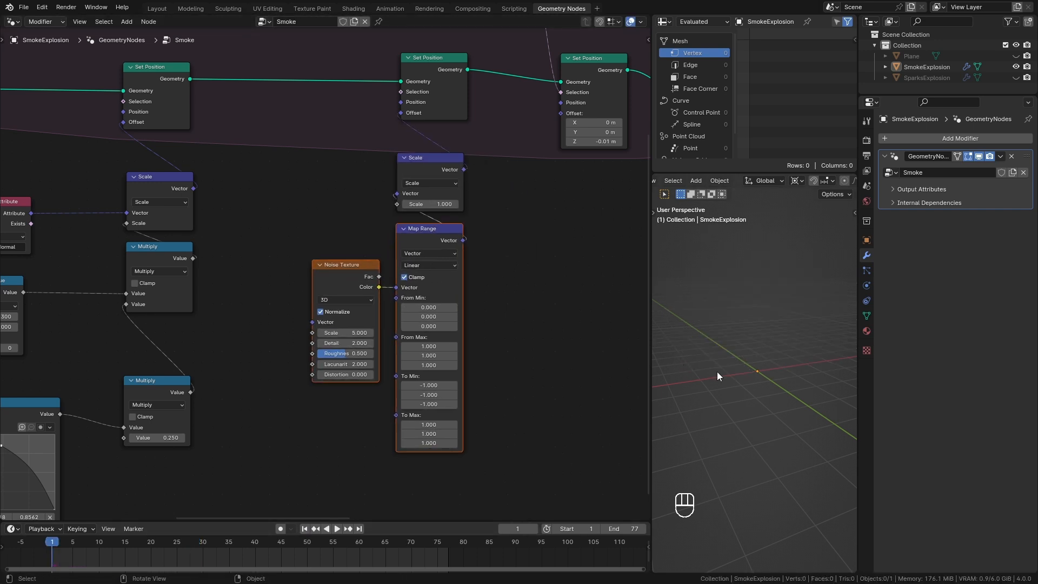
key("space")
key("space")
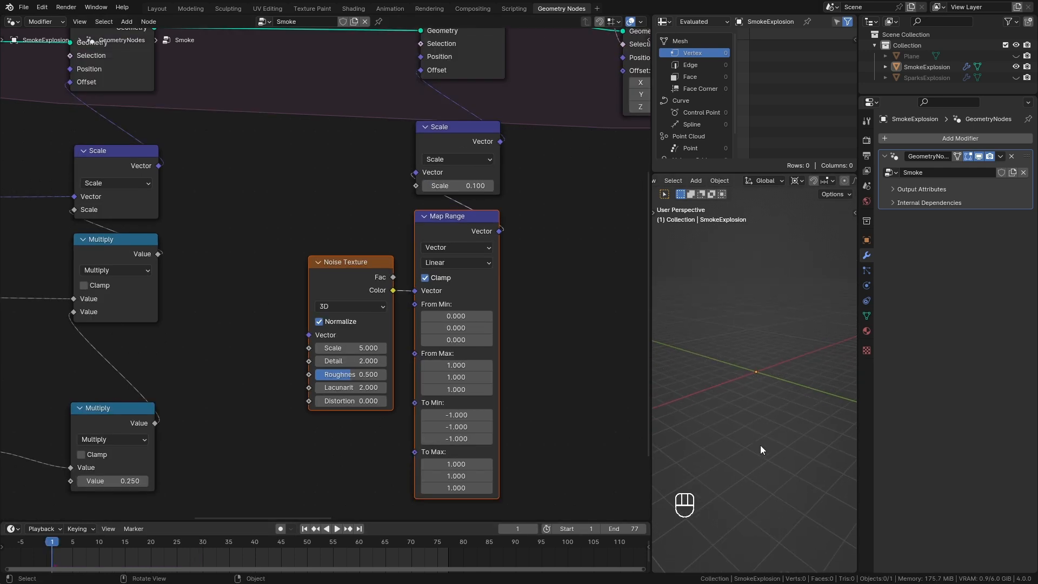
key("space")
left_click(426, 186)
Set the Noise Texture's Roughness to about 0.267 and its Scale to 2 while the simulation plays
left_click_drag(352, 375, 336, 375)
double_click(358, 348)
type("2")
key("Return")
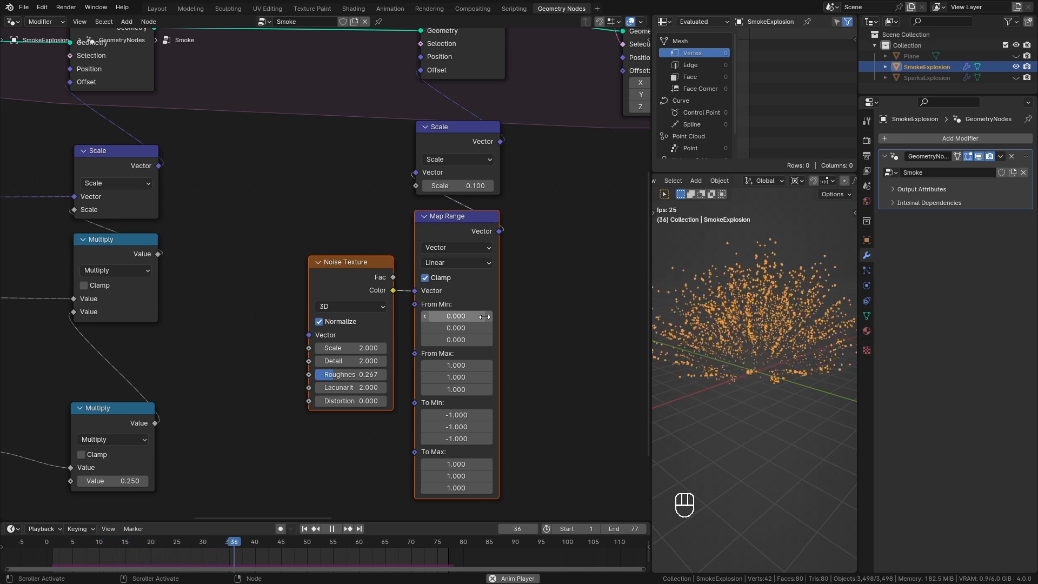
key("space")
Delete the Position, Separate XYZ and Greater Than nodes feeding the last Set Position's Selection
scroll(488, 326, "down", 3)
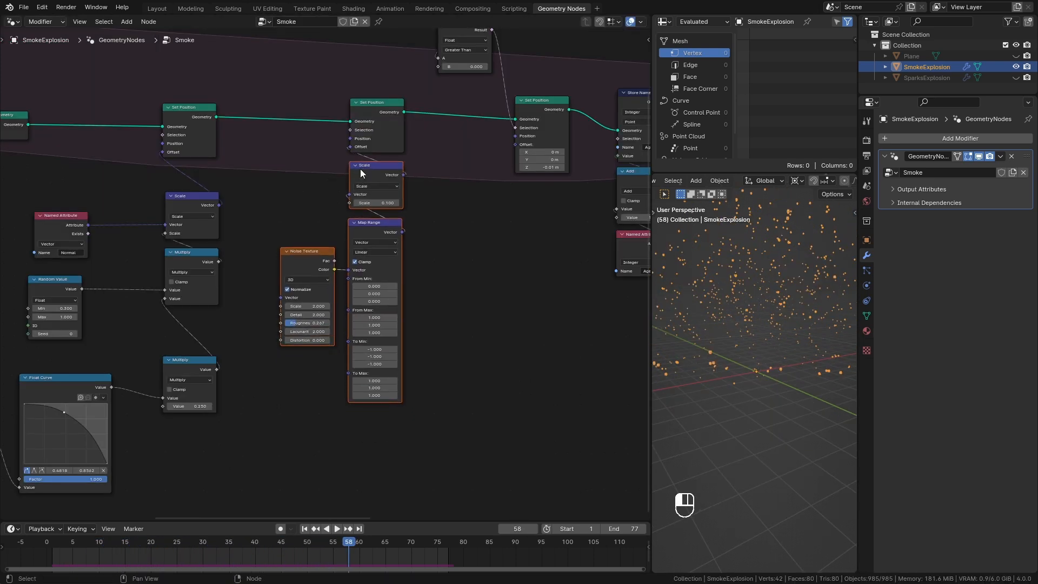
middle_click_drag(490, 208, 366, 319)
scroll(359, 354, "up", 2)
left_click_drag(251, 82, 375, 196)
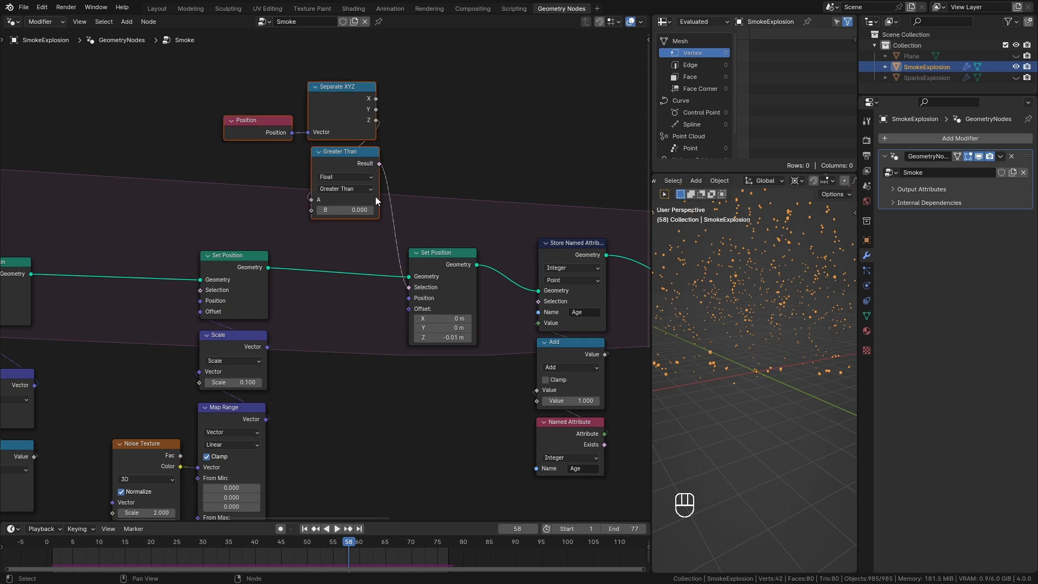
left_click_drag(349, 155, 354, 156)
key("x")
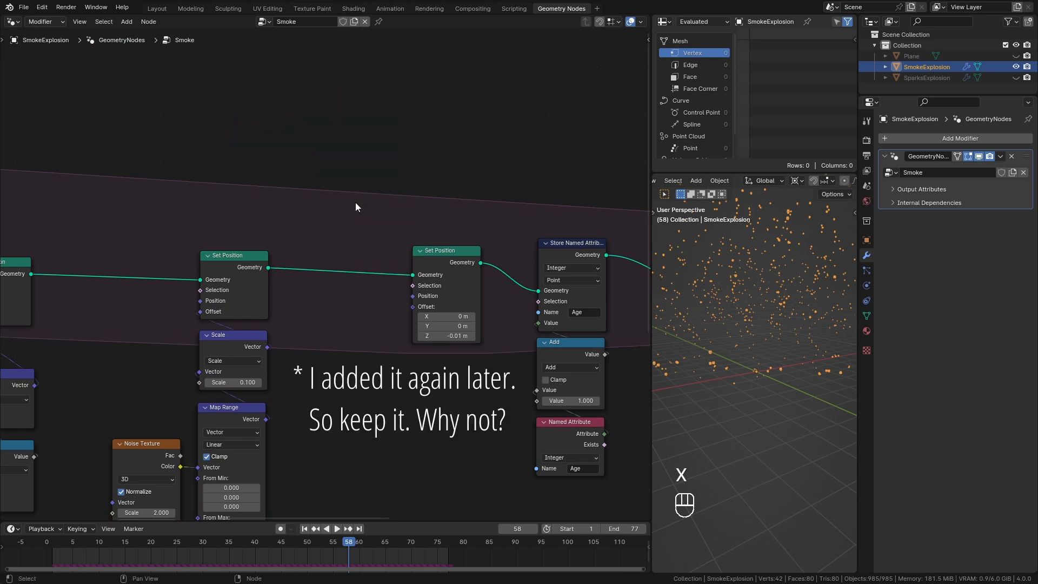
Reset the Z offset of the last Set Position node to 0 m
left_click_drag(447, 336, 454, 336)
scroll(432, 343, "down", 1)
scroll(433, 343, "down", 2)
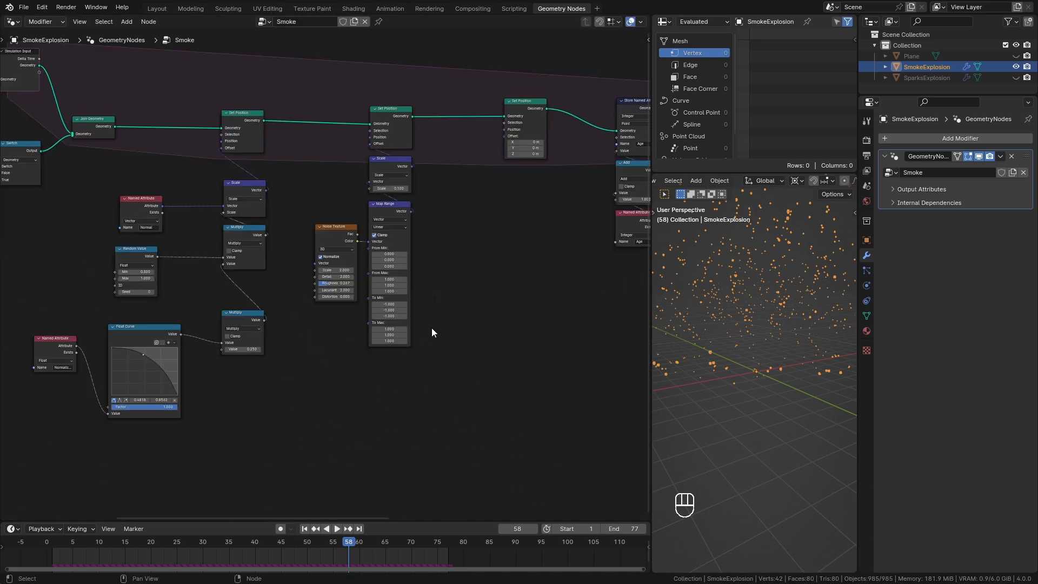
Duplicate the NormalizedAge Named Attribute node and place the copy well below the last Set Position node
scroll(50, 377, "up", 2)
key("shift+d")
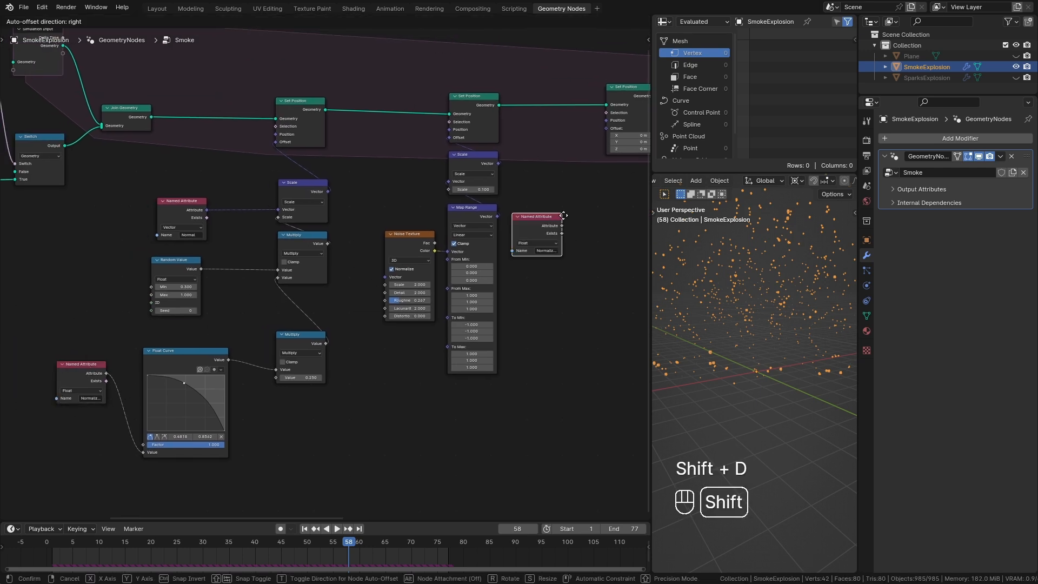
middle_click_drag(611, 208, 430, 292)
scroll(430, 292, "up", 2)
left_click_drag(438, 278, 461, 278)
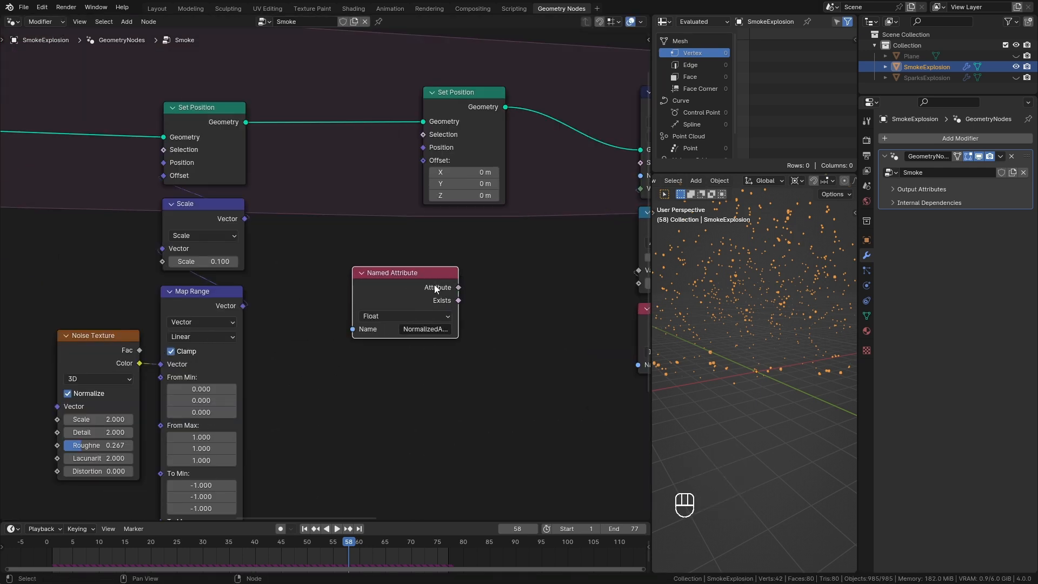
scroll(443, 401, "down", 3)
middle_click_drag(443, 403, 414, 255)
left_click_drag(389, 176, 390, 283)
left_click(388, 409)
Hide the vector Map Range's unused sockets and move the Noise Texture and the copied Named Attribute into tidier positions
left_click(210, 171)
key("ctrl+h")
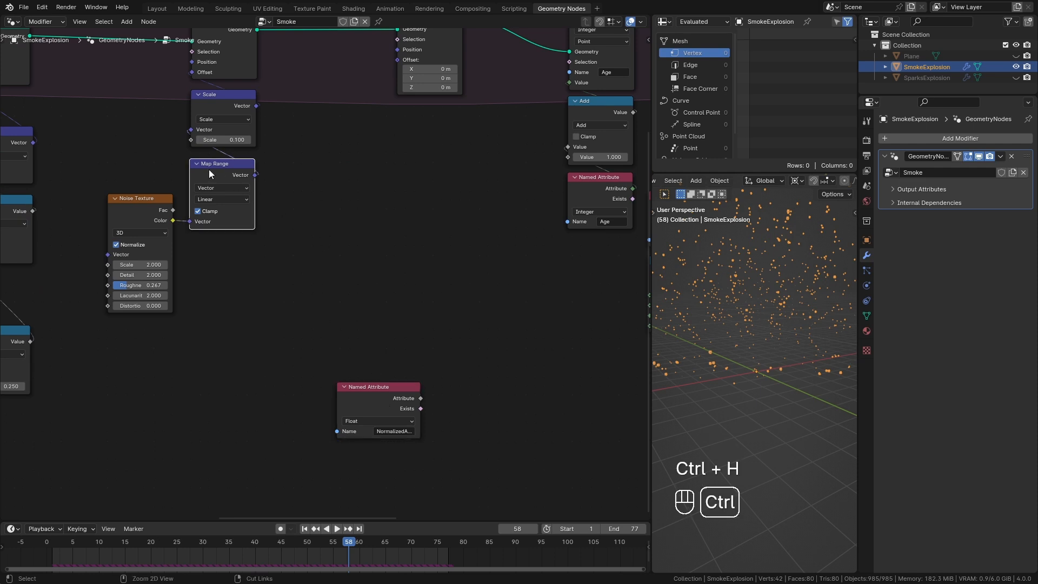
left_click_drag(216, 173, 216, 168)
left_click_drag(132, 219, 139, 168)
left_click_drag(389, 400, 298, 344)
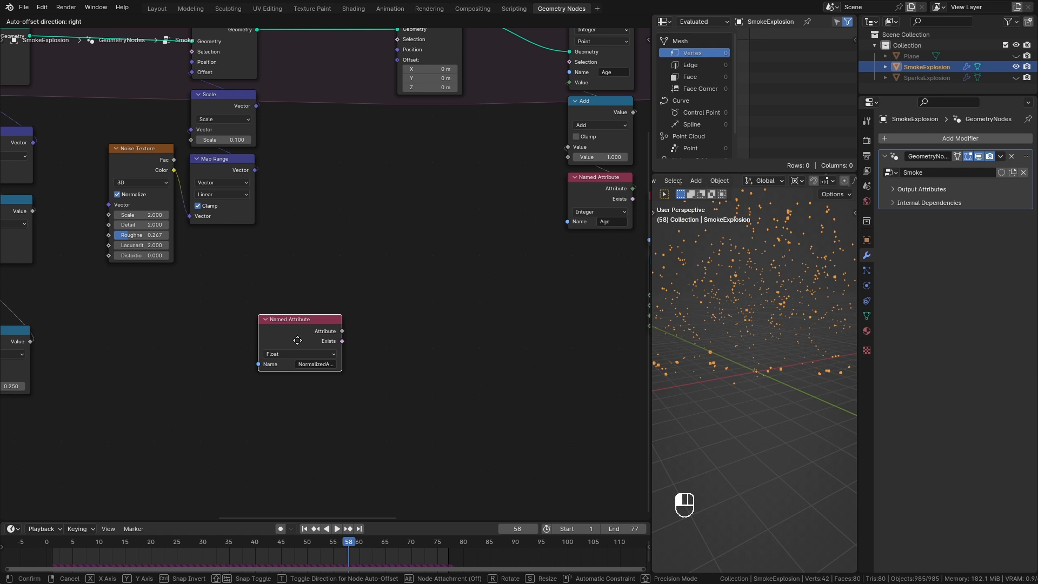
middle_click_drag(341, 332, 332, 397)
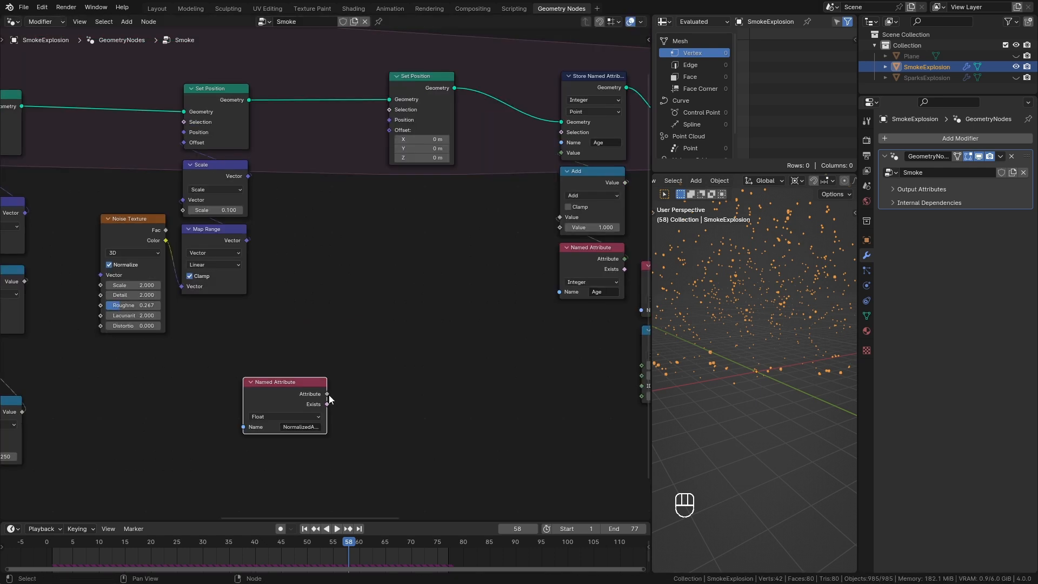
Add a Float Curve fed by the copied NormalizedAge attribute and bow it upward, reaching 1.0 at about 0.68
left_click_drag(366, 359, 367, 358)
type("float")
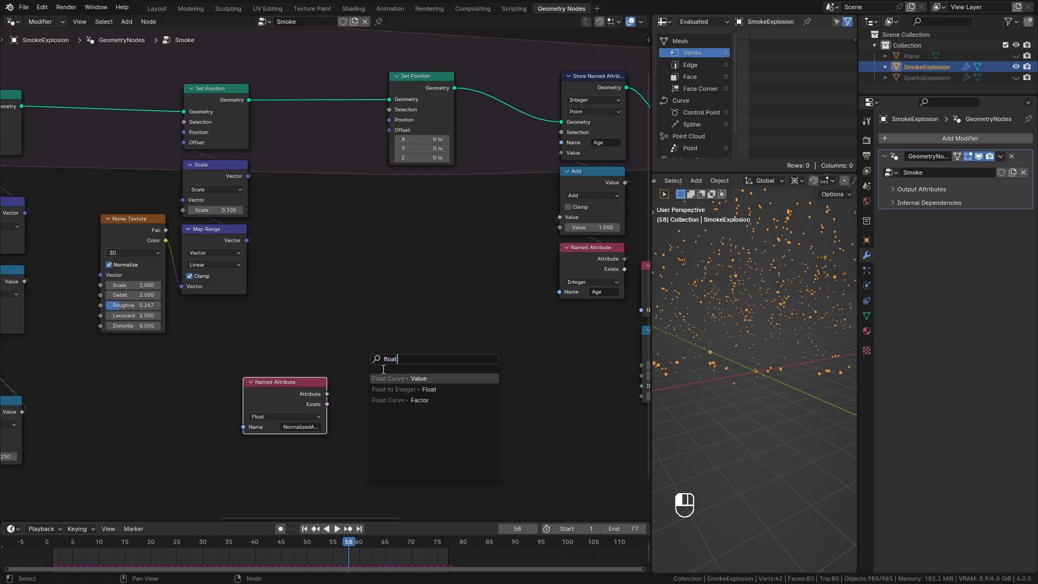
left_click(412, 379)
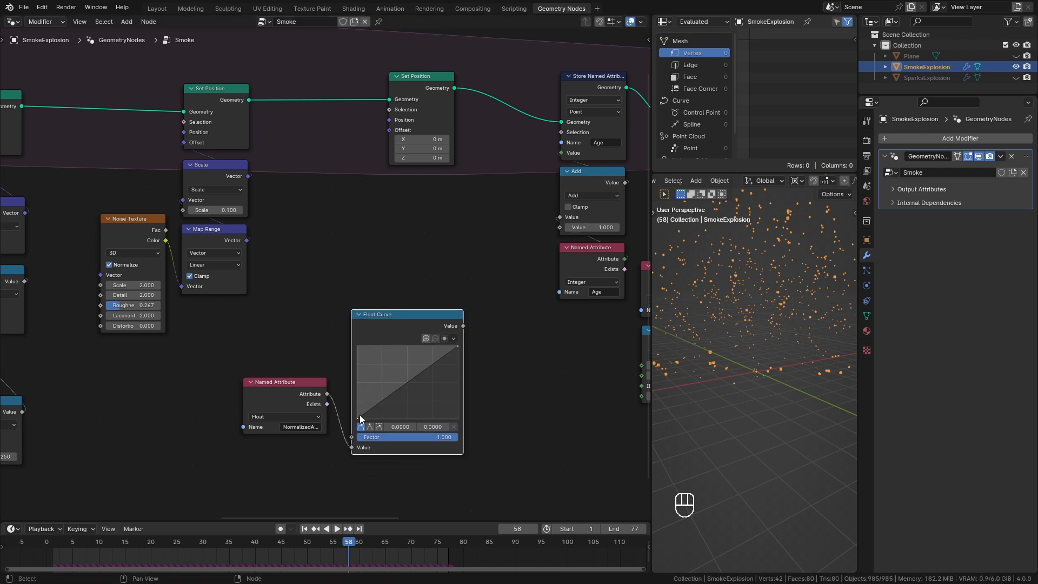
left_click_drag(394, 383, 384, 371)
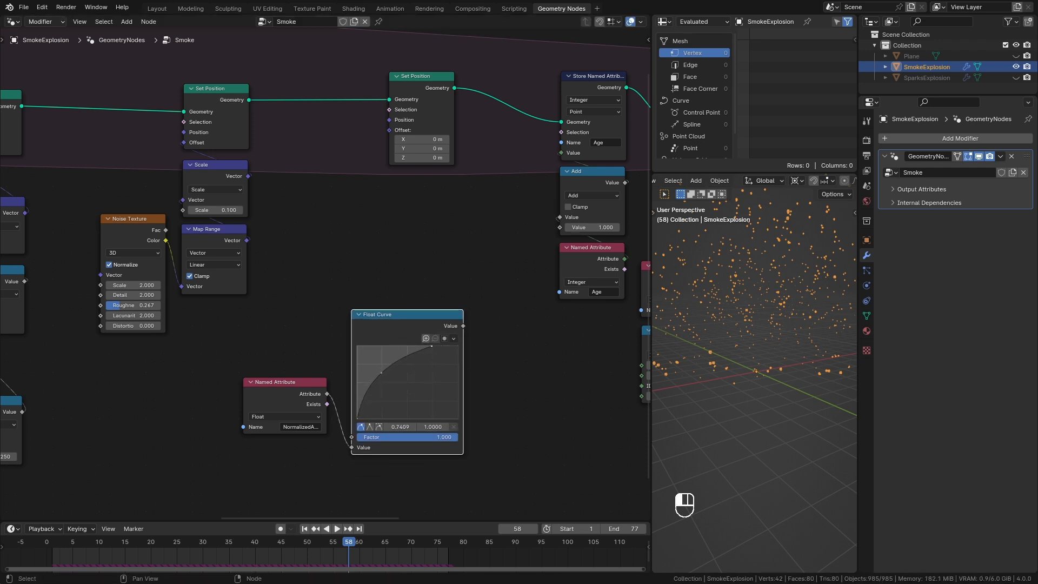
left_click_drag(424, 346, 426, 345)
left_click_drag(389, 322, 371, 308)
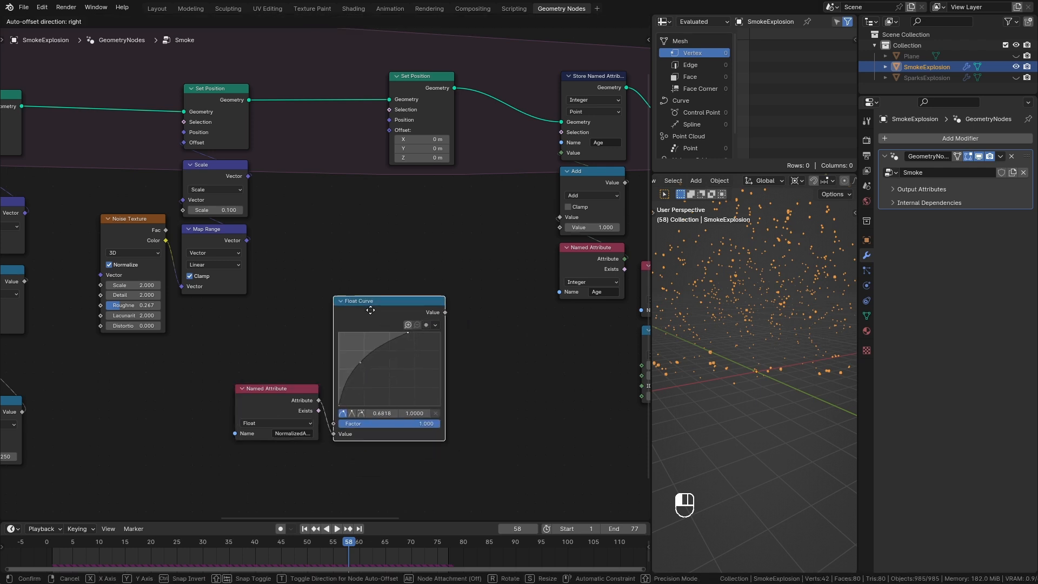
Add a Multiply node fed by the new Float Curve and stack it directly above the curve node
left_click_drag(445, 312, 500, 397)
type("mul")
key("Return")
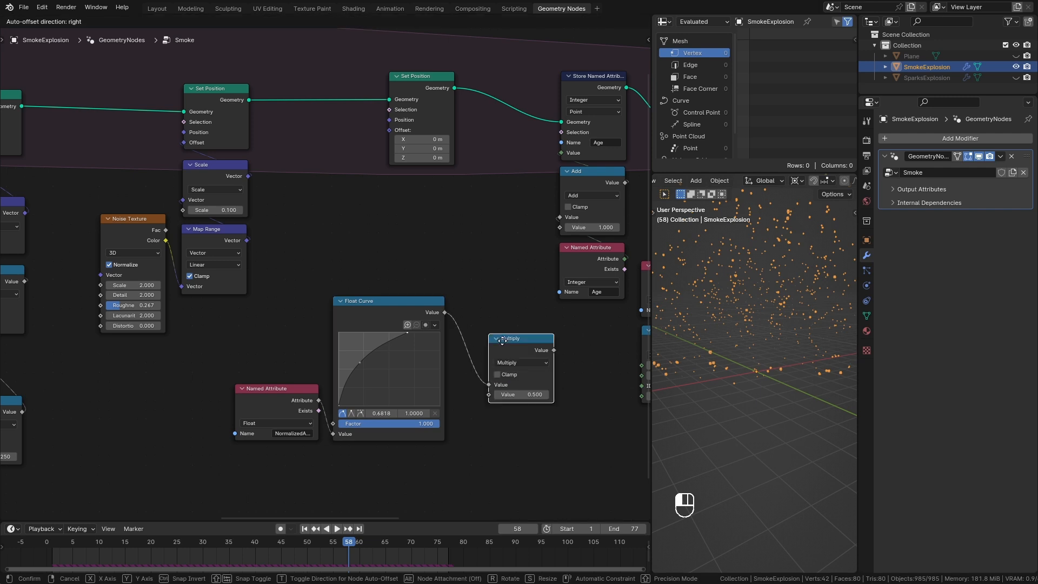
left_click(397, 241)
left_click_drag(455, 446, 308, 241)
left_click_drag(393, 239, 404, 269)
left_click(457, 278)
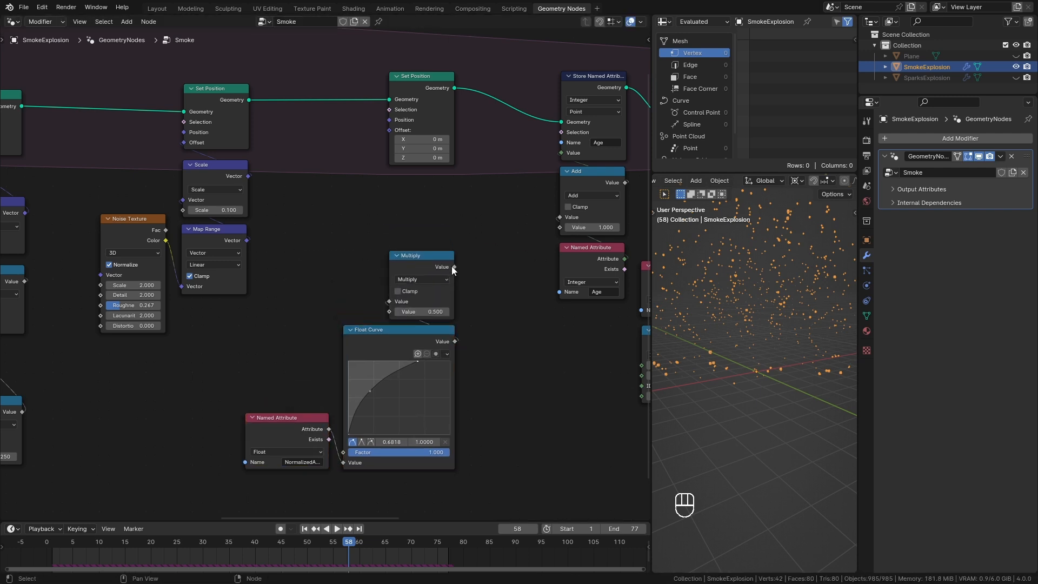
Add a Combine XYZ node with the Multiply result in Z and connect its vector to the last Set Position's Offset
left_click_drag(381, 200, 382, 200)
type("xyz")
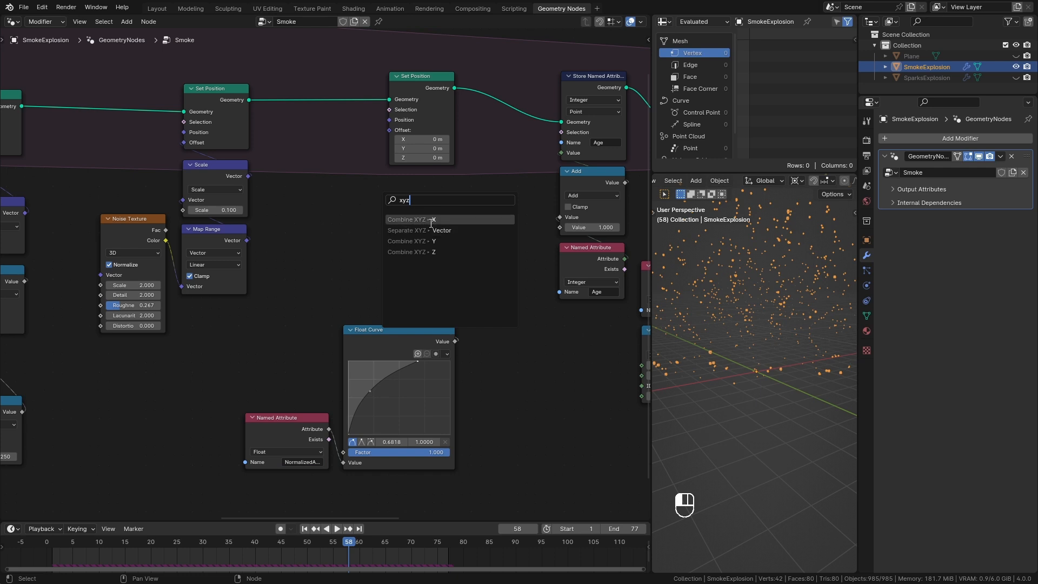
left_click(428, 251)
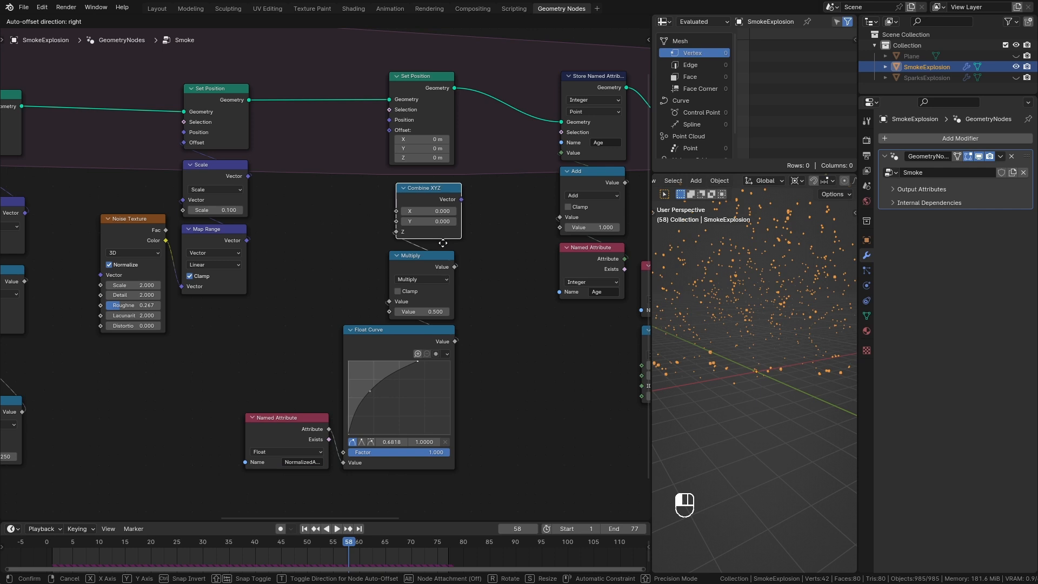
left_click(533, 283)
left_click_drag(520, 290, 413, 213)
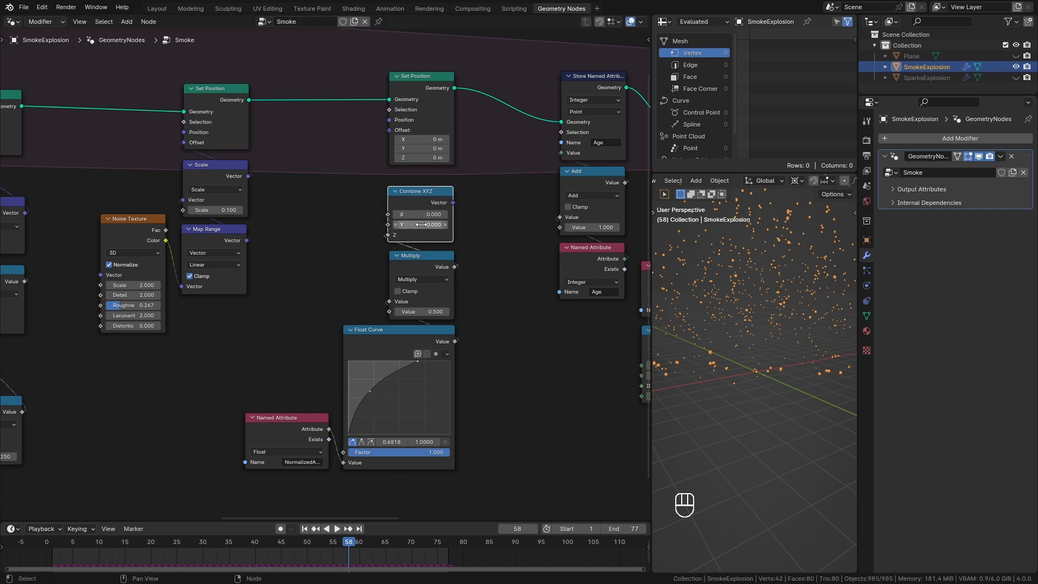
left_click_drag(390, 133, 389, 132)
Stack the Combine XYZ, Multiply, Float Curve and Named Attribute nodes closely below the last Set Position
left_click_drag(422, 192, 421, 159)
left_click_drag(423, 256, 416, 220)
left_click_drag(403, 330, 402, 295)
left_click_drag(277, 429, 278, 404)
Set the Multiply value feeding Combine XYZ to 0.01 and replay the simulation from the first frame
left_click(305, 529)
left_click(392, 275)
key("space")
key("space")
left_click(305, 529)
left_click(416, 275)
type("0.01")
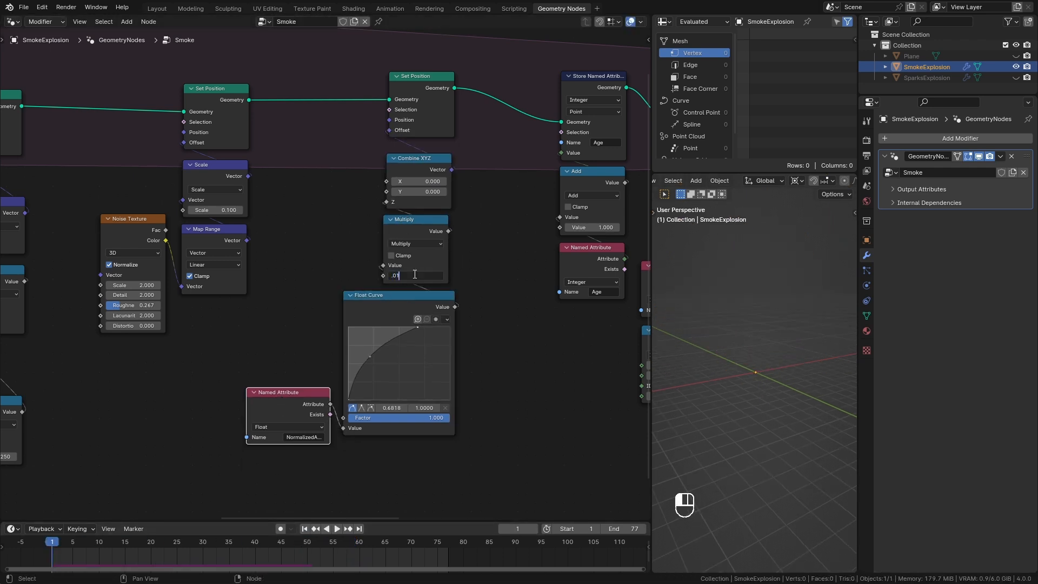
key("Return")
key("space")
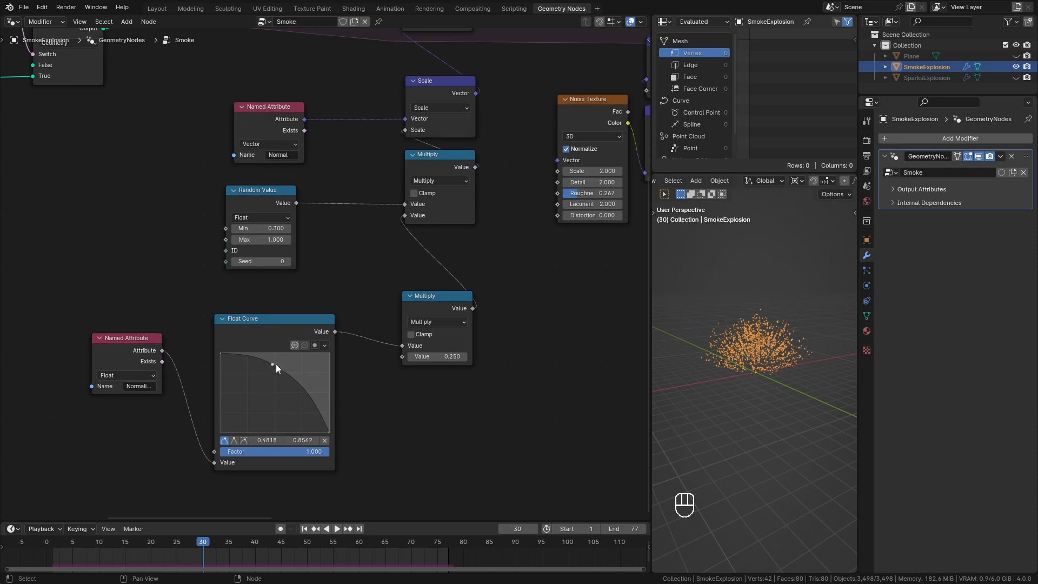
Reshape the outward-velocity Float Curve into a falling S-curve with a lower point at about 0.71, 0.11, and replay the simulation
left_click_drag(244, 357, 248, 358)
left_click_drag(297, 391, 298, 423)
left_click(305, 528)
key("space")
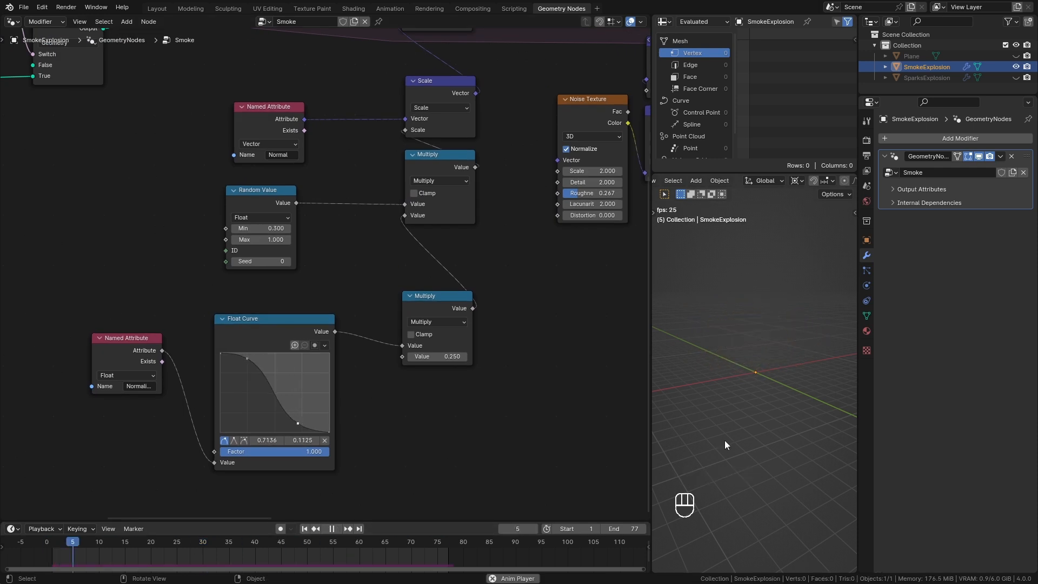
key("space")
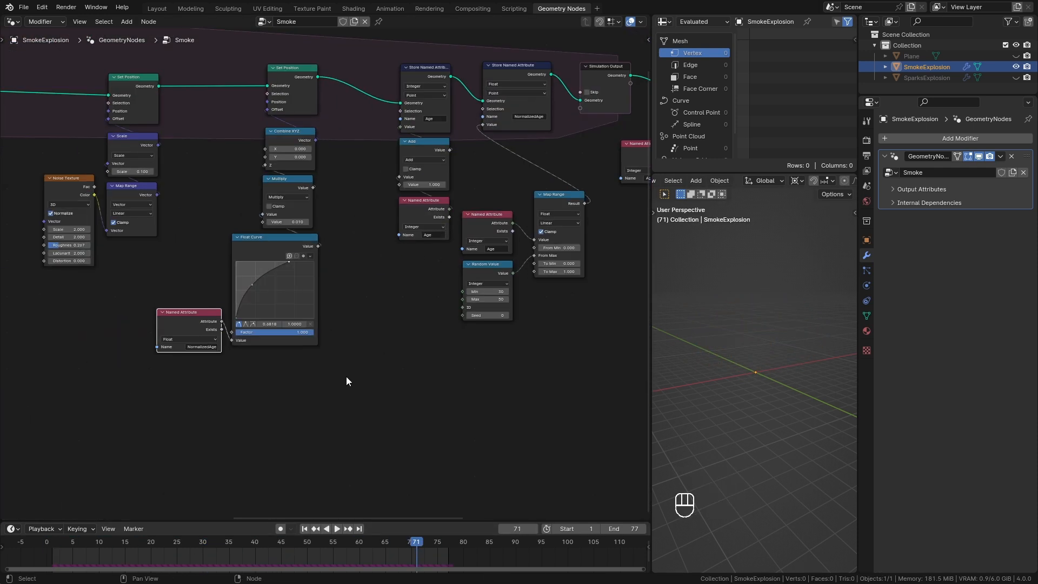
Set the Random Value node feeding the age Map Range to Min 50 and Max 100
scroll(335, 284, "up", 2)
middle_click_drag(406, 284, 279, 355)
scroll(470, 398, "up", 2)
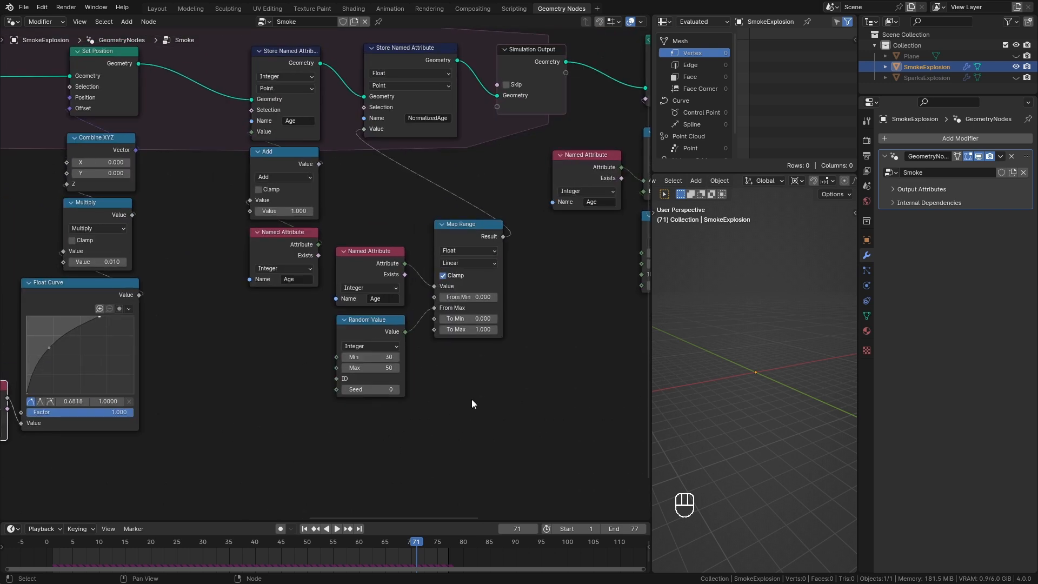
middle_click_drag(507, 399, 301, 400)
type("50")
key("Return")
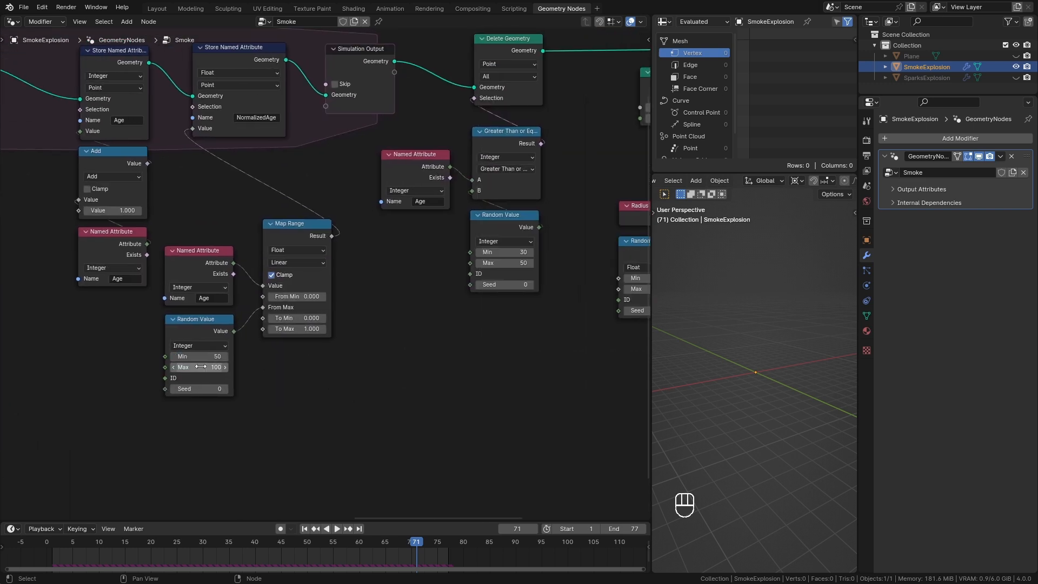
Replace the Random Value node feeding Greater Than or Equal with a copy of the 50 to 100 Random Value node
left_click(215, 331)
key("shift+d")
left_click(526, 328)
left_click(497, 216)
key("x")
left_click_drag(496, 316, 495, 218)
Play back the smoke simulation to check how the particles spread and rise
key("space")
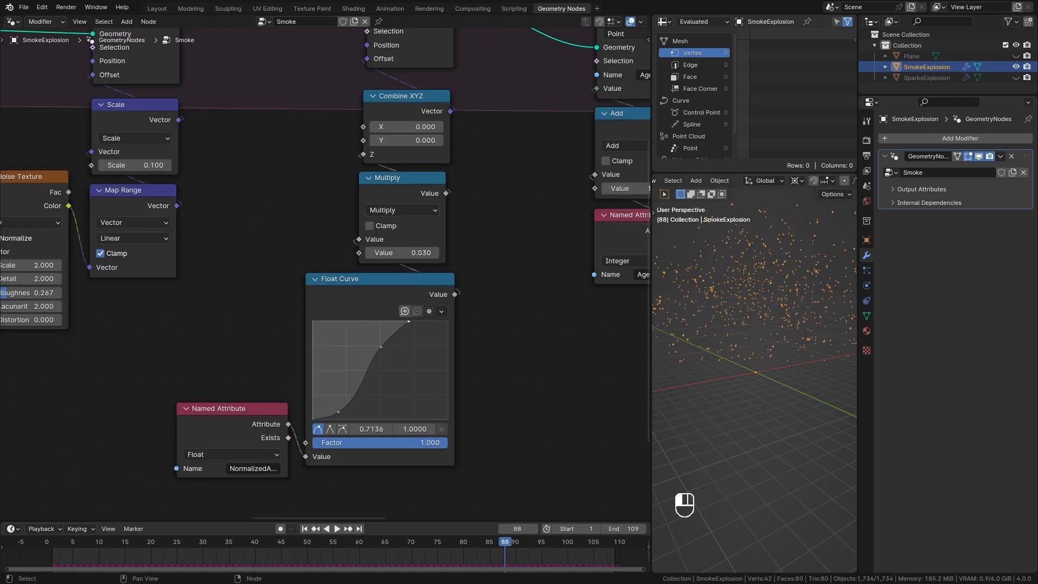
key("space")
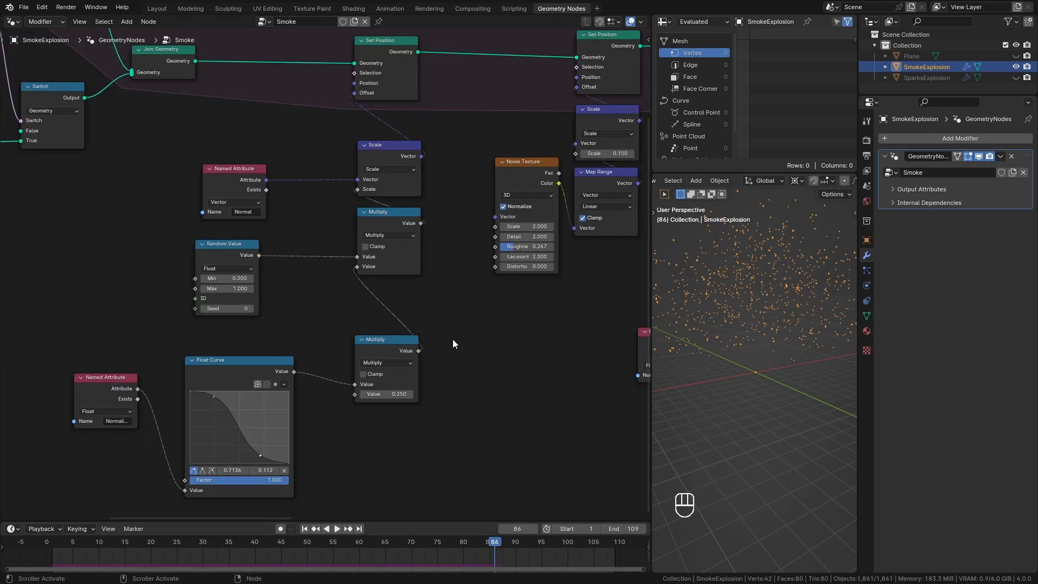
key("space")
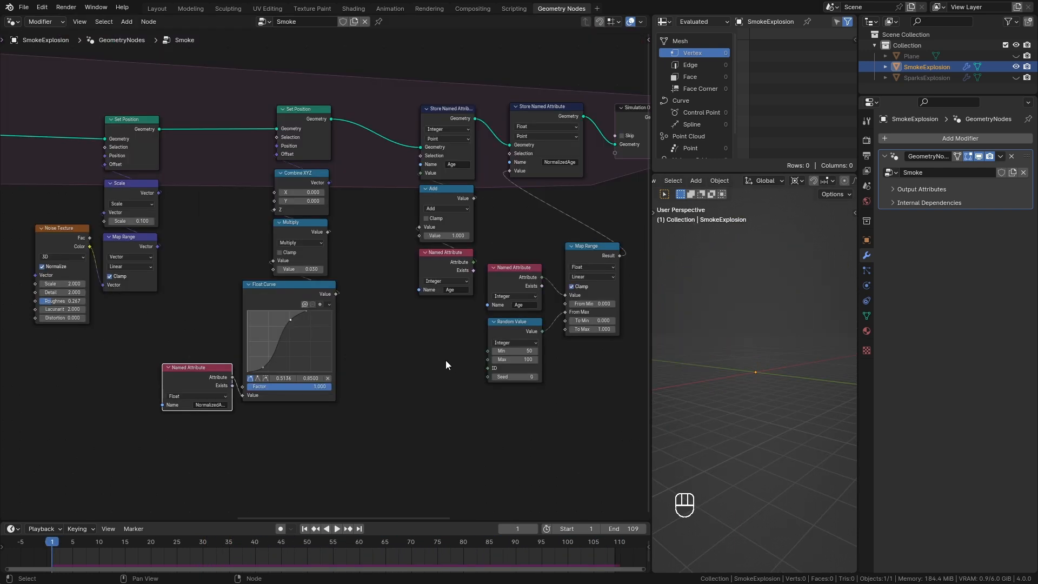
Move the Age Named Attribute node slightly closer to the Greater Than or Equal node
middle_click_drag(445, 360, 331, 428)
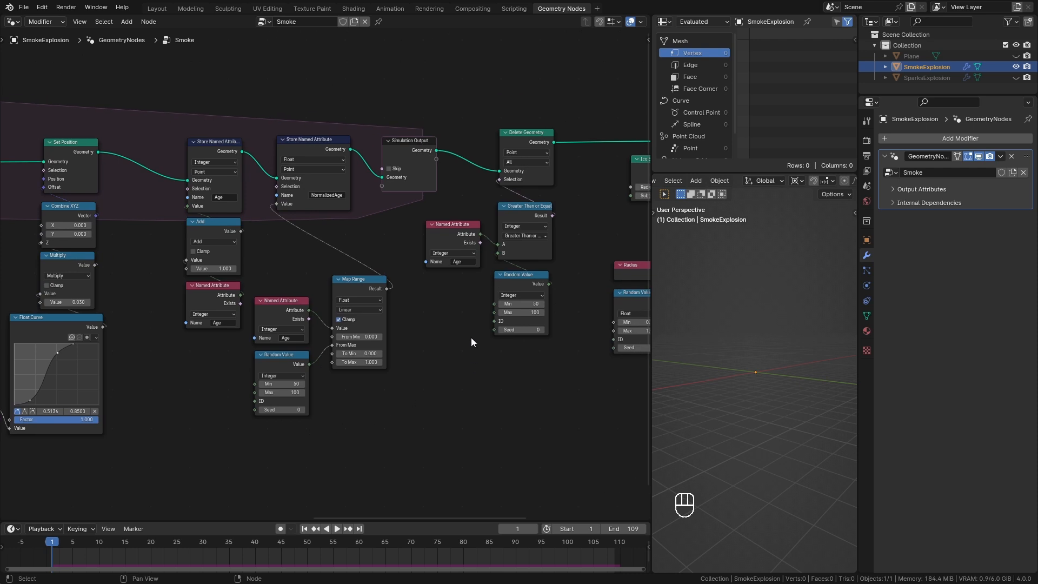
left_click_drag(449, 236, 453, 236)
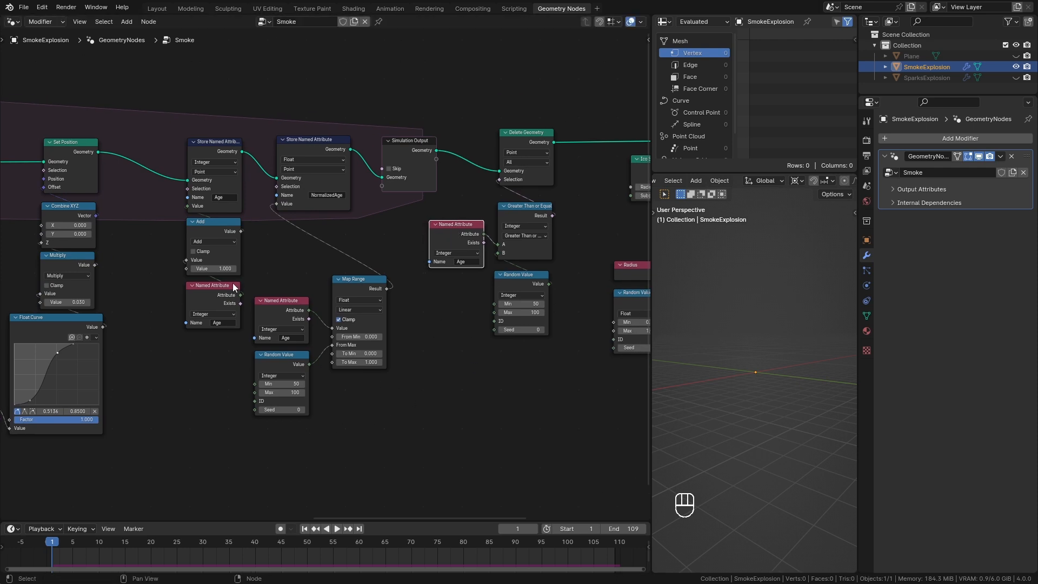
Delete the Instance on Points, Ico Sphere, Radius, Random Value and Multiply nodes, keeping Delete Geometry linked to Set Material
middle_click_drag(479, 367, 180, 377)
middle_click_drag(572, 299, 530, 323)
left_click_drag(265, 76, 462, 449)
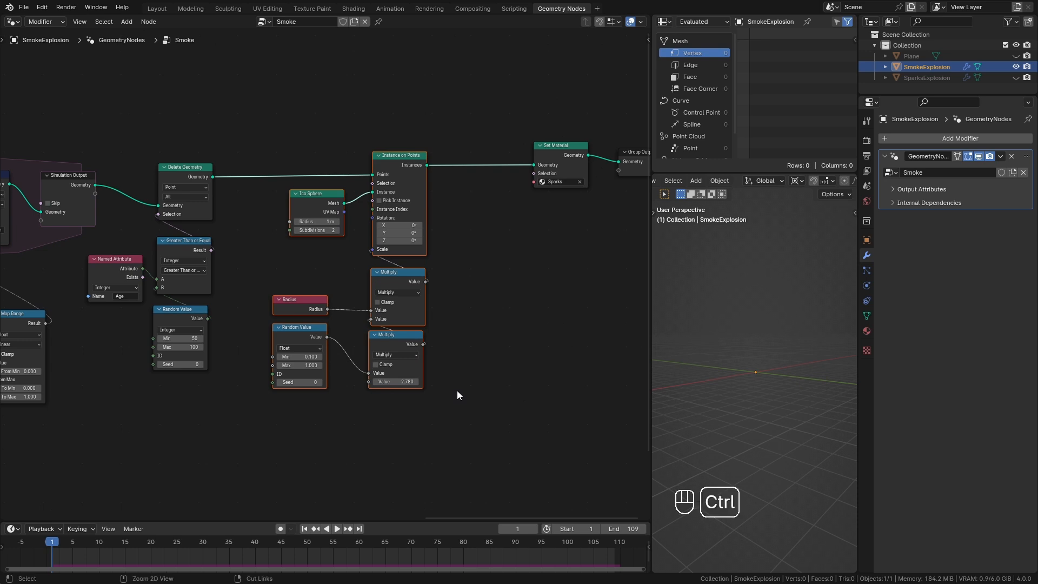
key("ctrl+x")
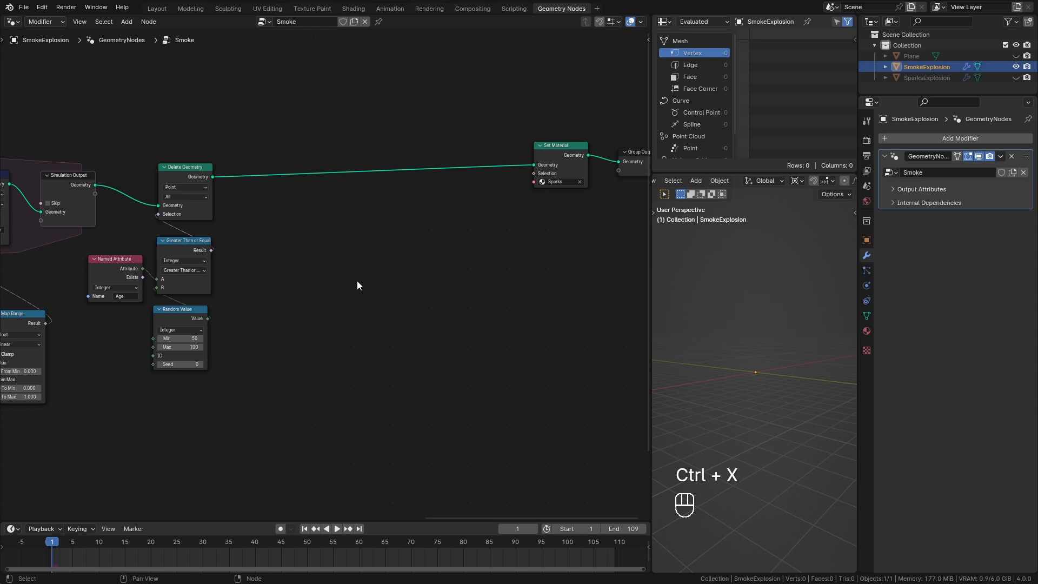
Add a Points to Volume node between Delete Geometry and Set Material
left_click(752, 342)
key("shift+a")
mouse_move(379, 193)
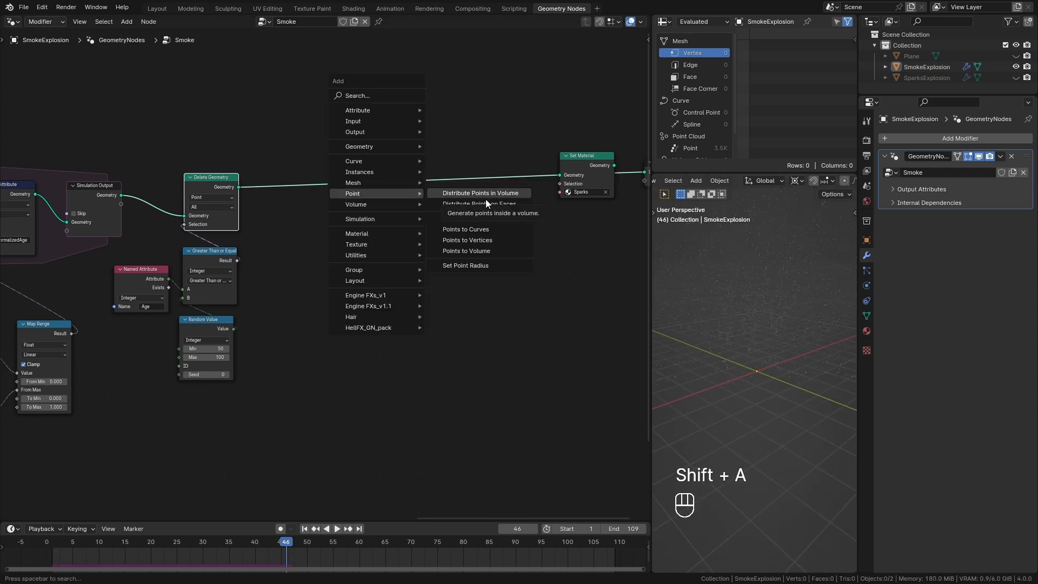
left_click(494, 250)
left_click(325, 165)
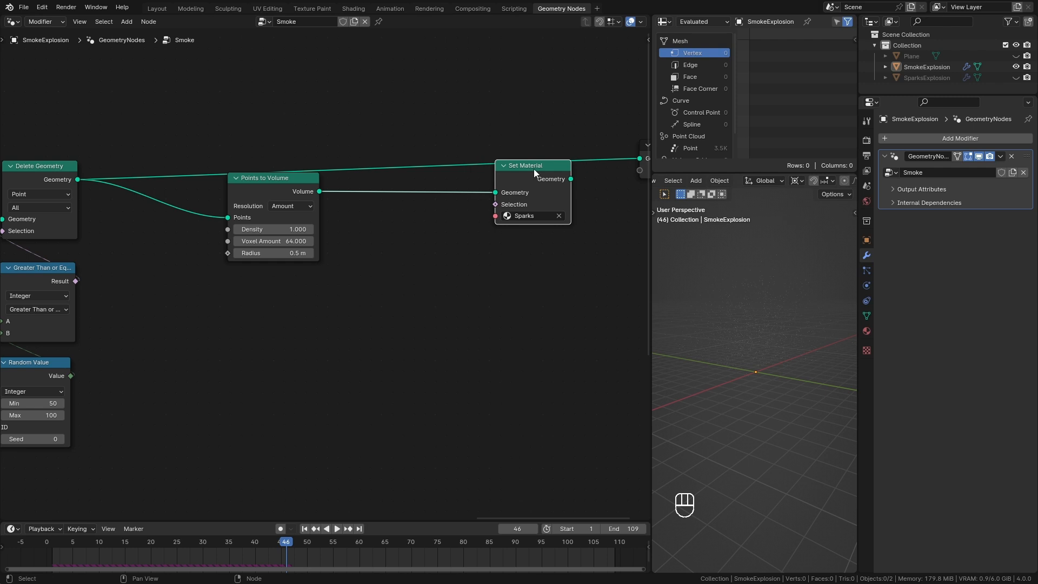
Connect Points to Volume directly to Group Output, leaving Set Material aside, and play the simulation to frame 90
left_click_drag(534, 169, 587, 227)
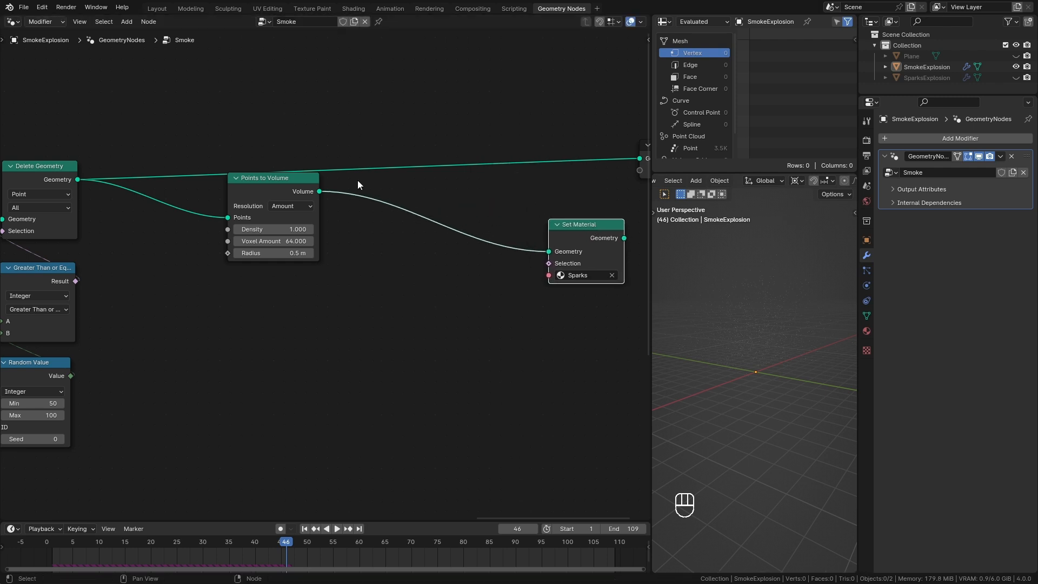
left_click(300, 187)
left_click(287, 178, "alt+shift")
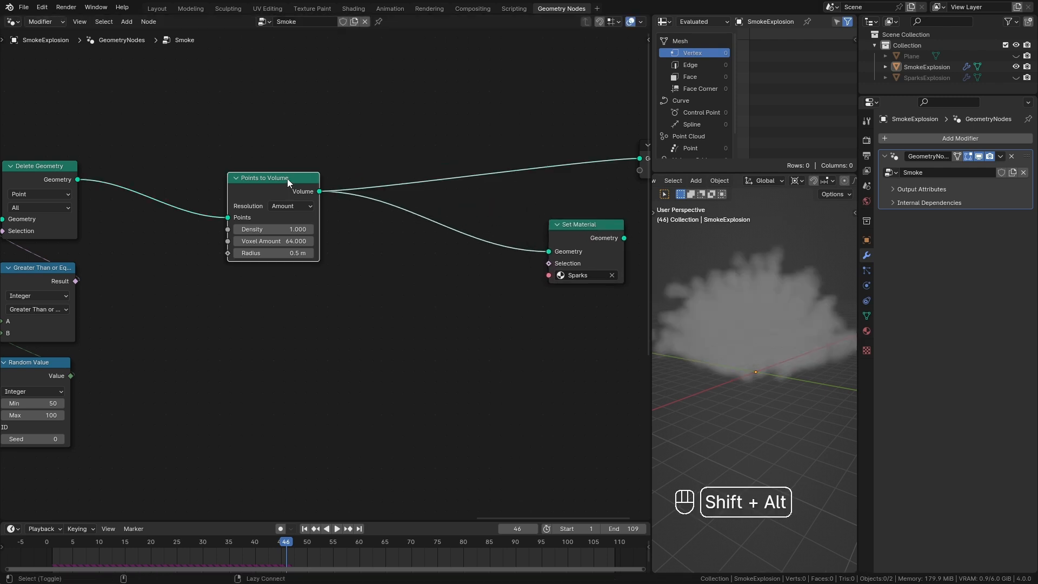
key("space")
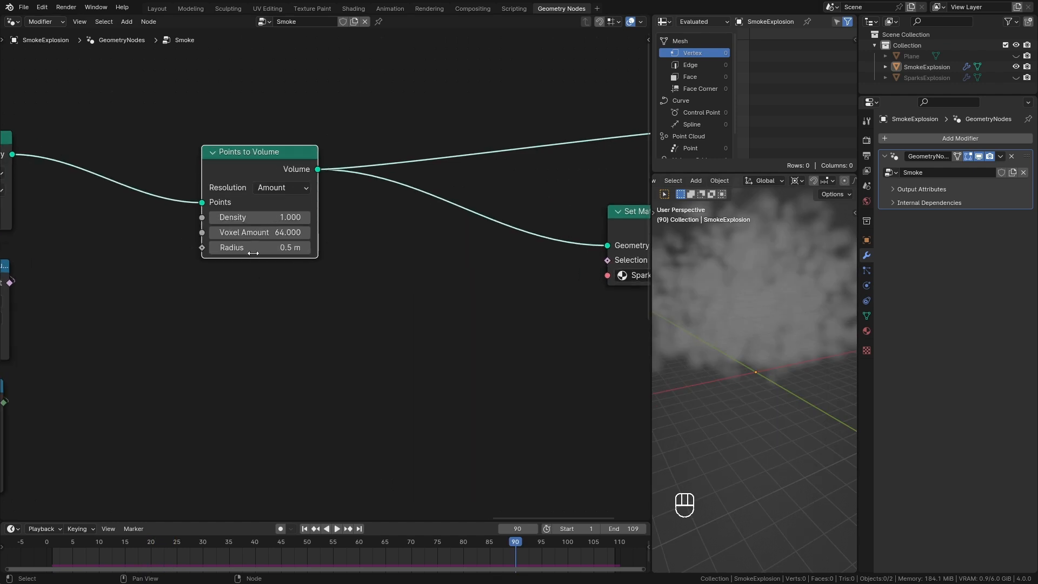
Try a Radius of 0.26 m and a Density of 10 on the Points to Volume node
left_click_drag(271, 247, 254, 247, "shift")
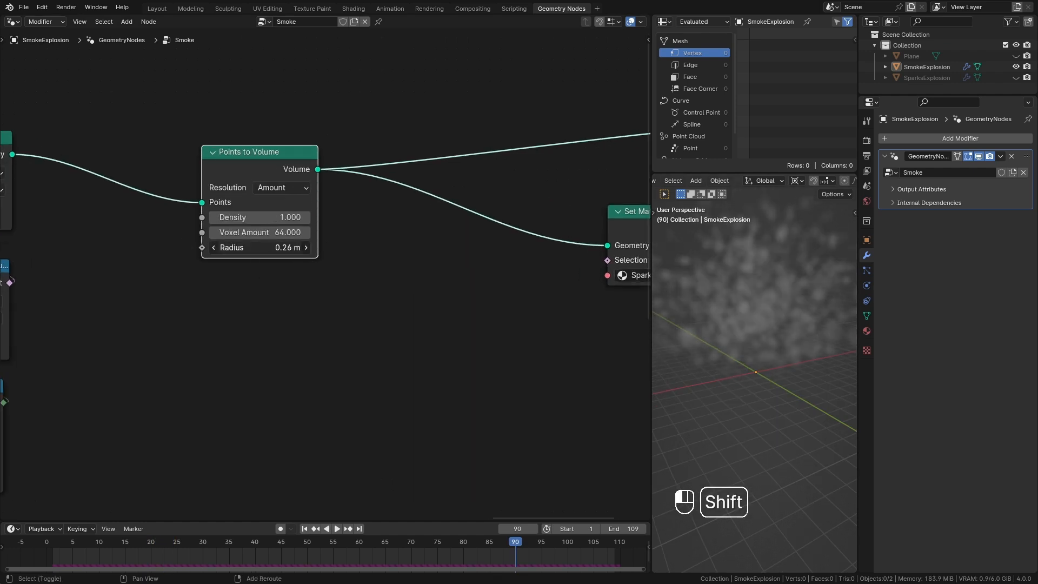
left_click(272, 220)
type("10")
key("Return")
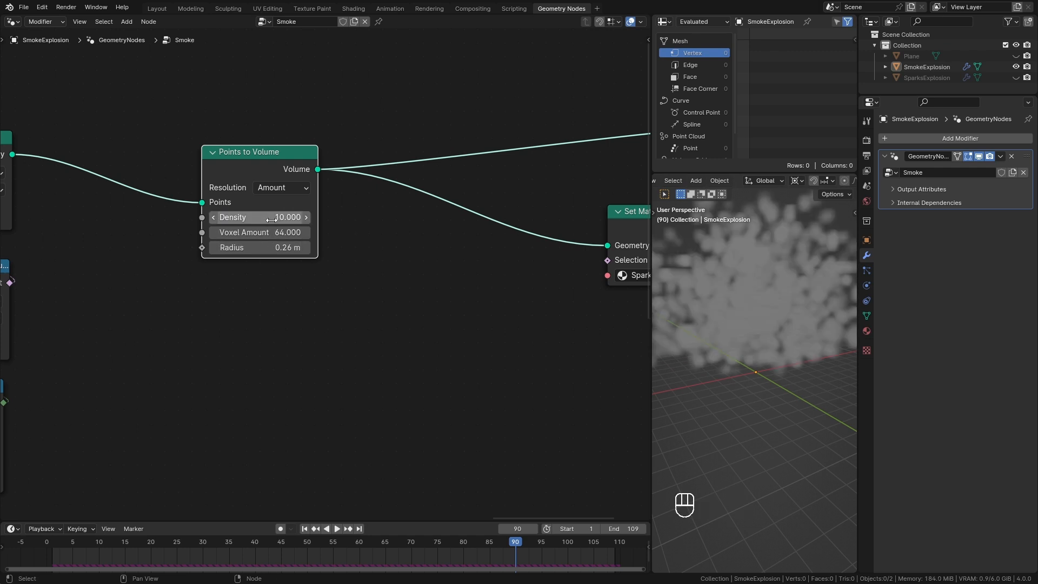
Set Points to Volume to a Voxel Amount of 128, a Density of 2 and a Radius of 0.39 m
left_click(273, 232)
type("12")
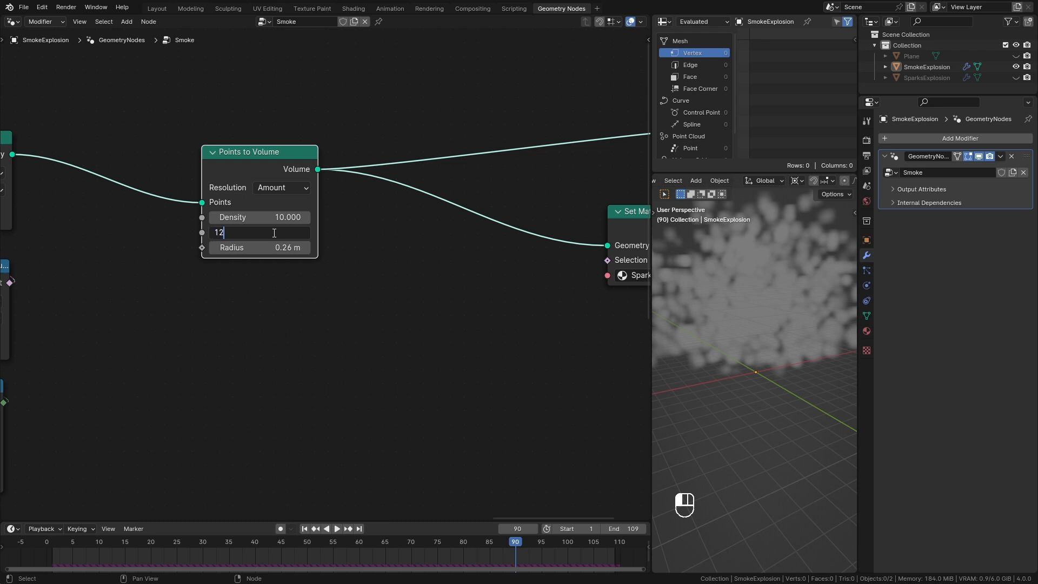
type("8")
key("Return")
Play the simulation to frame 49 and inspect the volume smoke from another angle
key("space")
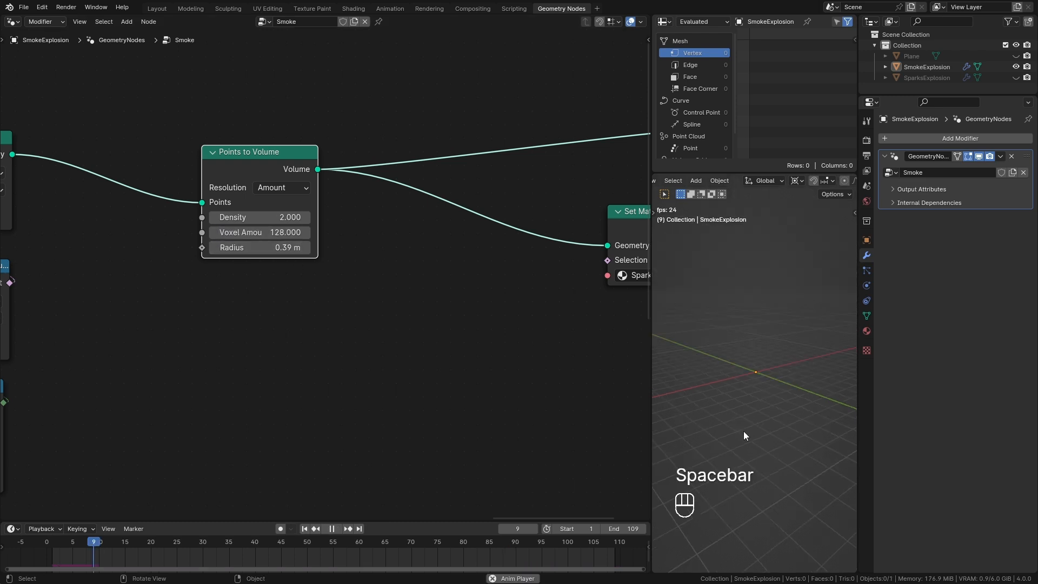
key("space")
middle_click_drag(748, 432, 694, 416)
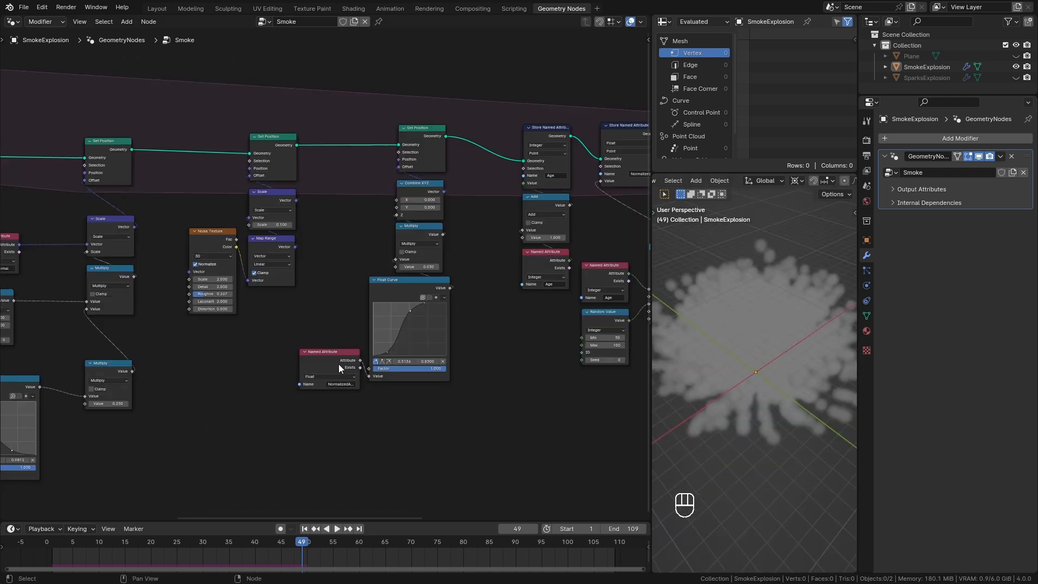
Duplicate the NormalizedAge Named Attribute node and place the copy beside Points to Volume
middle_click_drag(494, 486, 125, 433)
key("shift+d")
left_click(687, 299)
middle_click_drag(573, 326, 461, 348)
scroll(521, 291, "up", 6)
middle_click_drag(522, 292, 378, 347)
left_click_drag(399, 106, 417, 101)
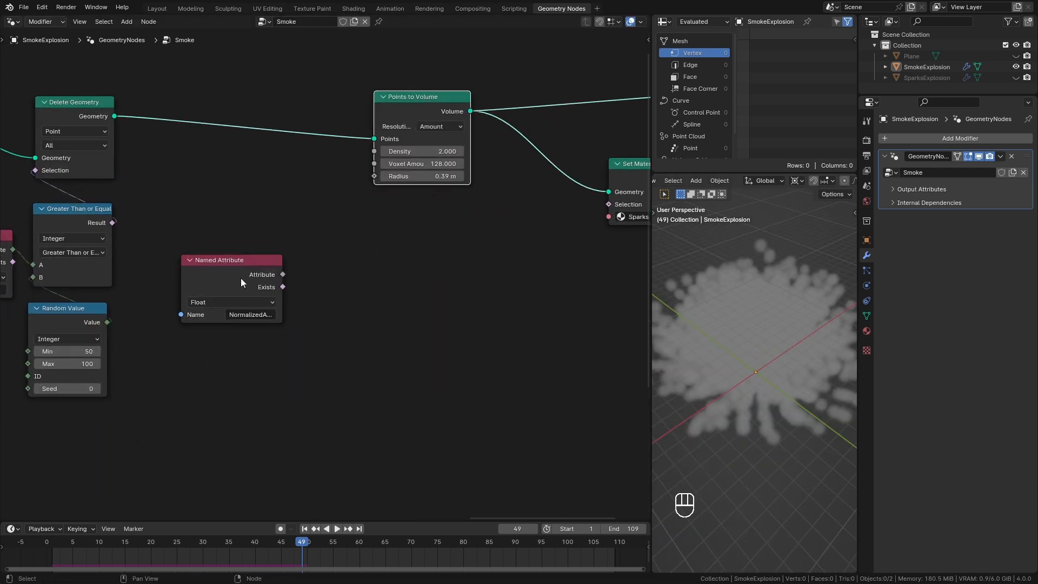
Feed the copied NormalizedAge attribute into a new Float Curve and bend it to rise quickly from about 0.12
left_click_drag(282, 275, 336, 311)
type("flo")
left_click(381, 346)
left_click(381, 345)
left_click_drag(382, 357, 366, 340)
left_click_drag(456, 286, 509, 292)
left_click_drag(327, 399, 327, 390)
Multiply the Float Curve output by 0.5, feed it into the Points to Volume Radius and tidy the connected nodes
left_click_drag(457, 286, 506, 291)
type("mul")
left_click(527, 311)
left_click(511, 272)
left_click_drag(570, 260, 375, 176)
left_click_drag(234, 261, 215, 300)
left_click_drag(385, 272, 378, 315)
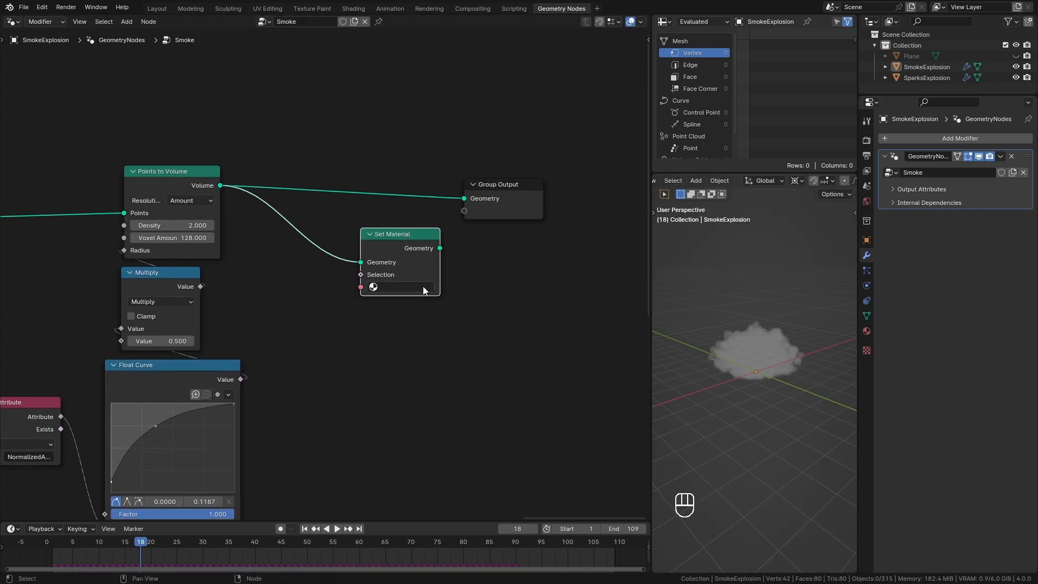
Add a material slot to SmokeExplosion and create a new material named SMoke in it
left_click(866, 332)
left_click(1028, 150)
left_click(937, 184)
double_click(941, 185)
type("SMoke")
Assign SMoke in the Set Material node, insert the node between Points to Volume and Group Output, and save the file
key("ctrl+c")
key("ctrl+v")
left_click_drag(403, 234, 410, 188)
key("ctrl+s")
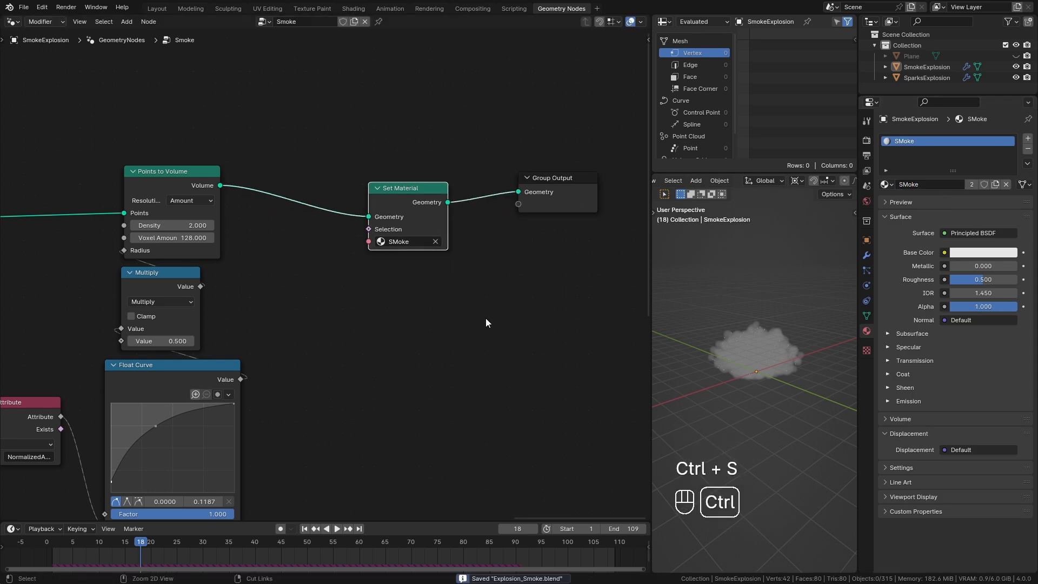
In the Shading workspace, replace SMoke's surface shader with a Principled Volume connected to the Material Output Volume
left_click(353, 8)
key("x")
key("shift+a")
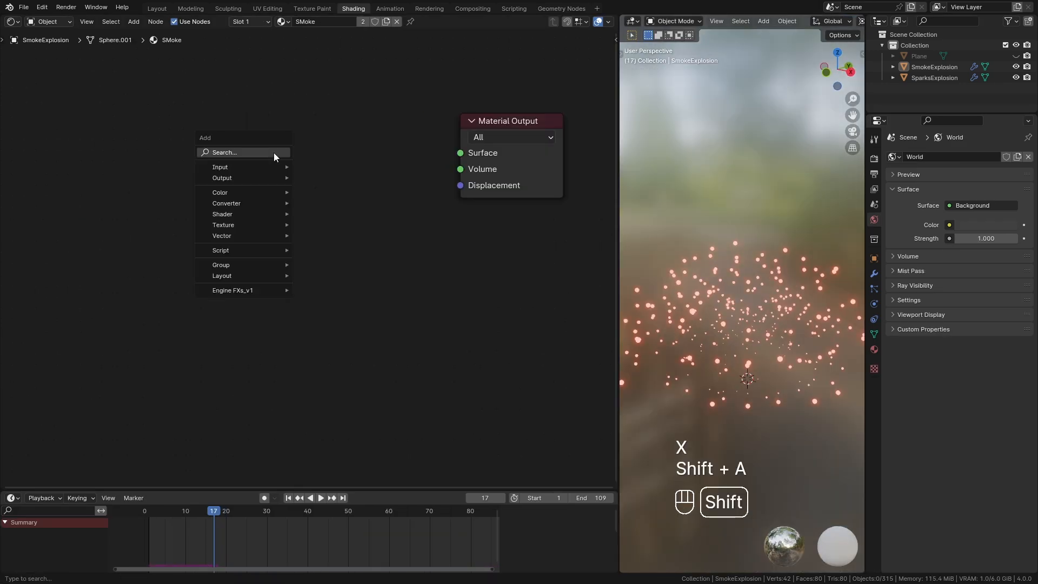
mouse_move(249, 215)
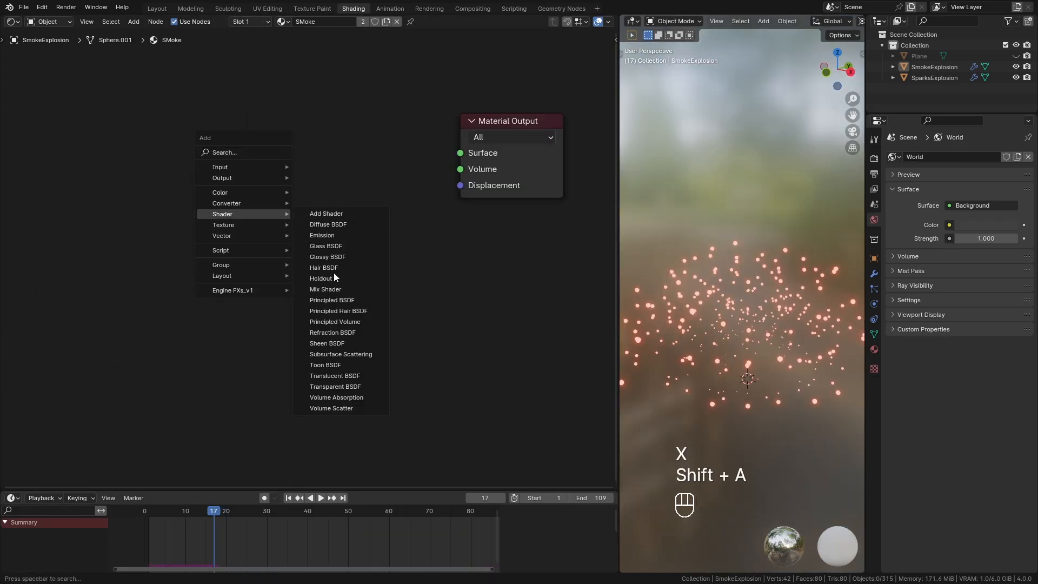
left_click(335, 322)
left_click(375, 163)
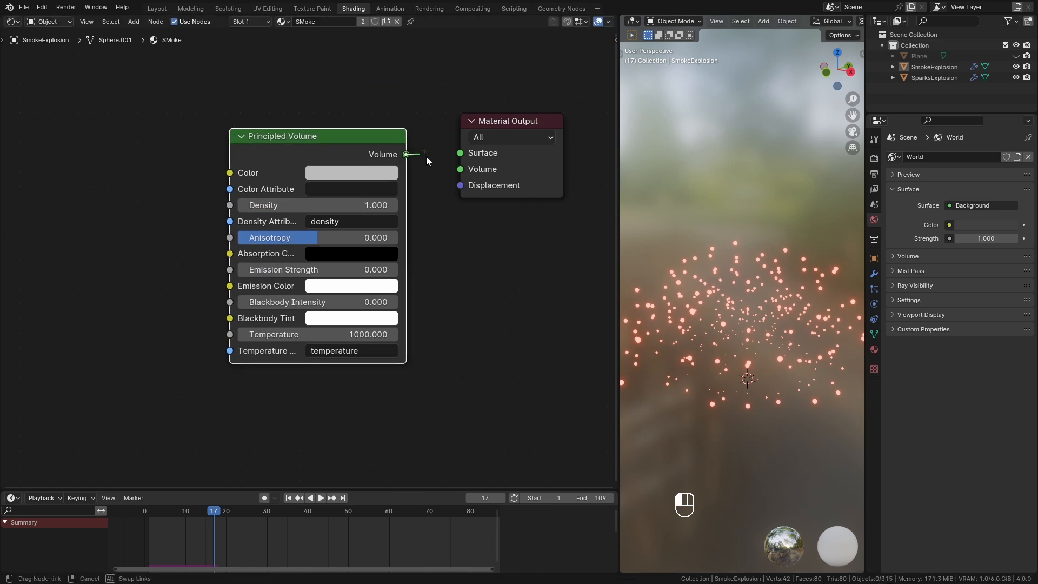
left_click_drag(458, 169, 458, 169)
left_click_drag(335, 155, 351, 155)
middle_click_drag(731, 429, 719, 405)
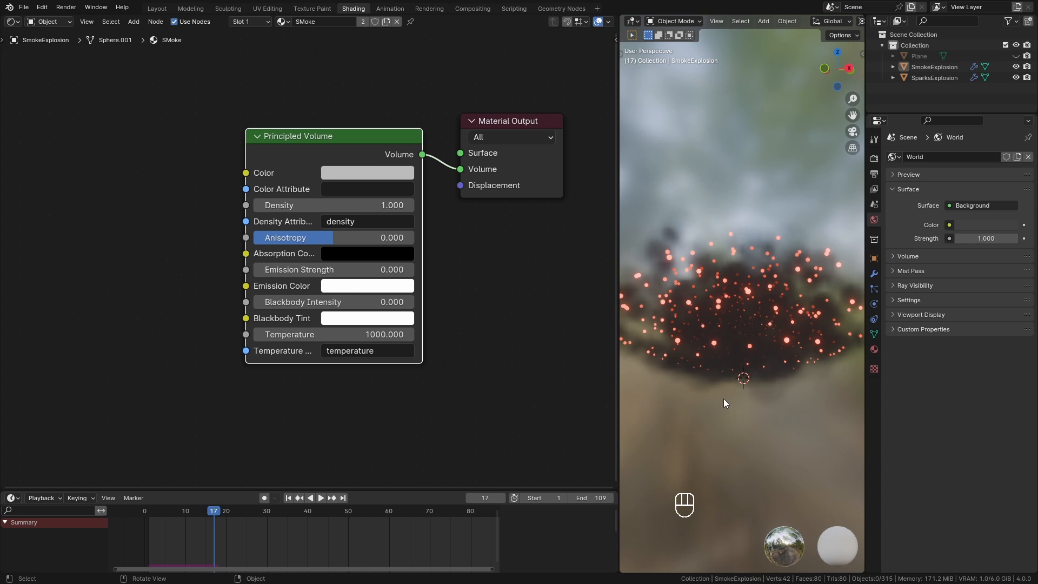
Feed a new Volume Info node's Density into the Principled Volume Density and clear the Density Attribute name
middle_click_drag(204, 161, 269, 181)
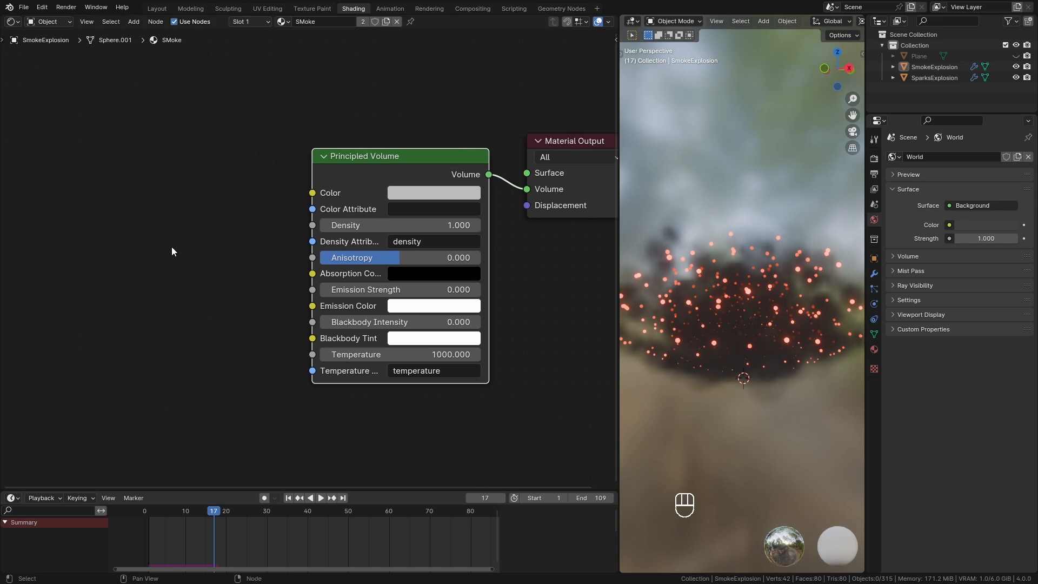
key("shift+a")
mouse_move(131, 127)
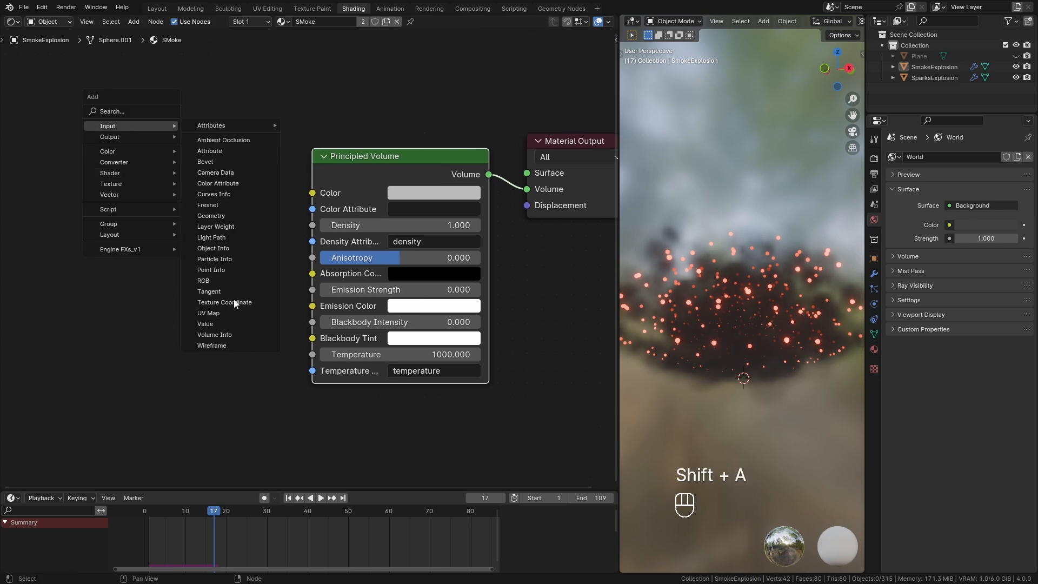
left_click(234, 332)
left_click(86, 219)
left_click_drag(137, 218, 215, 139)
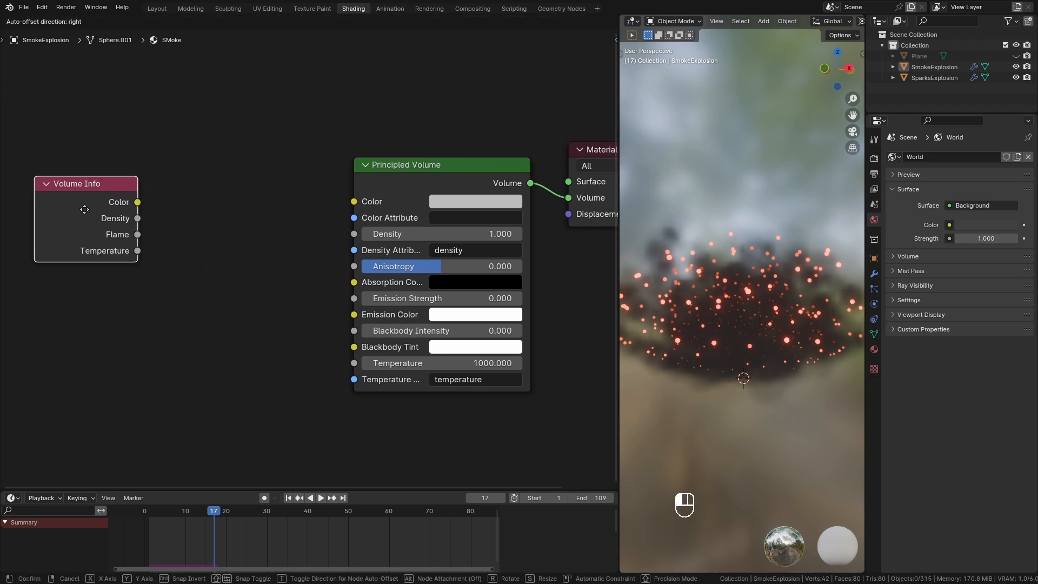
left_click_drag(358, 235, 358, 234)
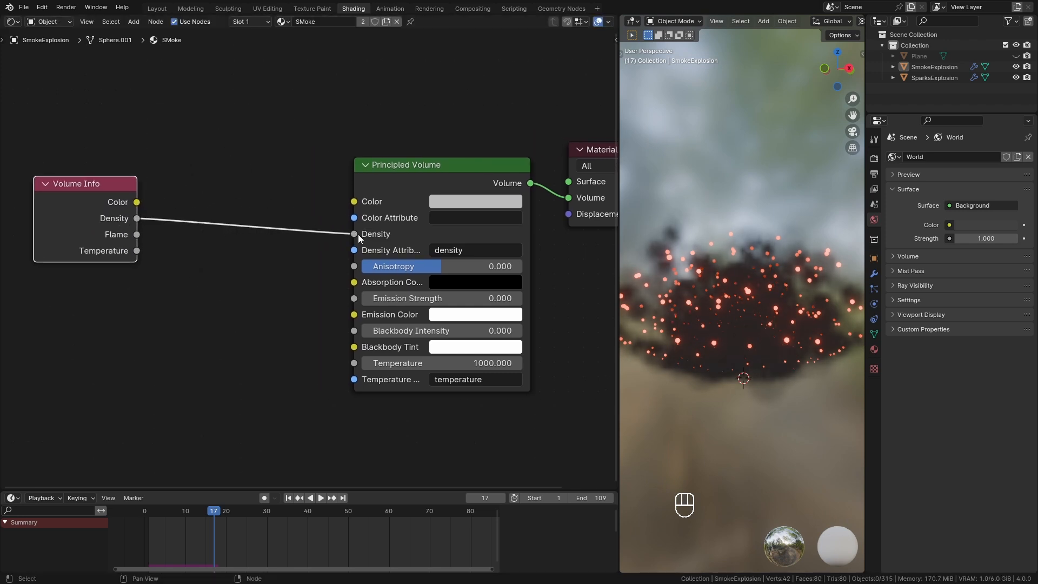
left_click(475, 251)
key("Return")
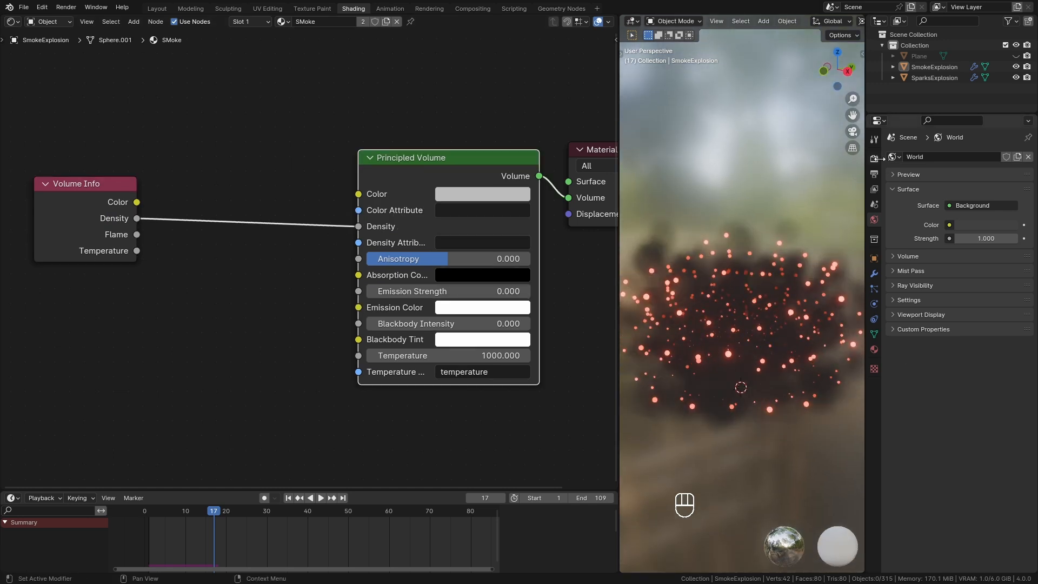
Change the scene's render engine to EEVEE
left_click(879, 158)
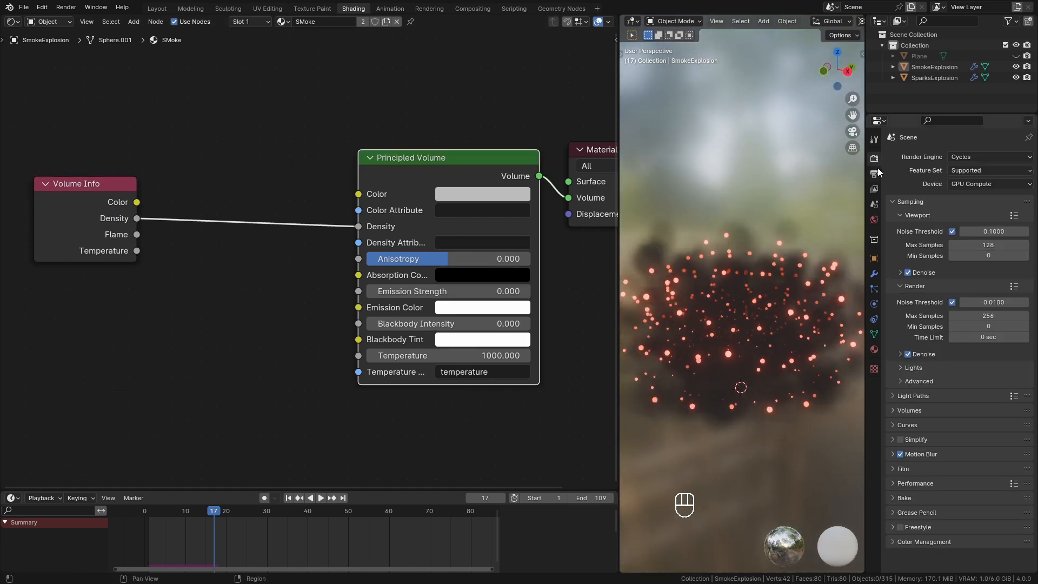
left_click(969, 158)
left_click(969, 170)
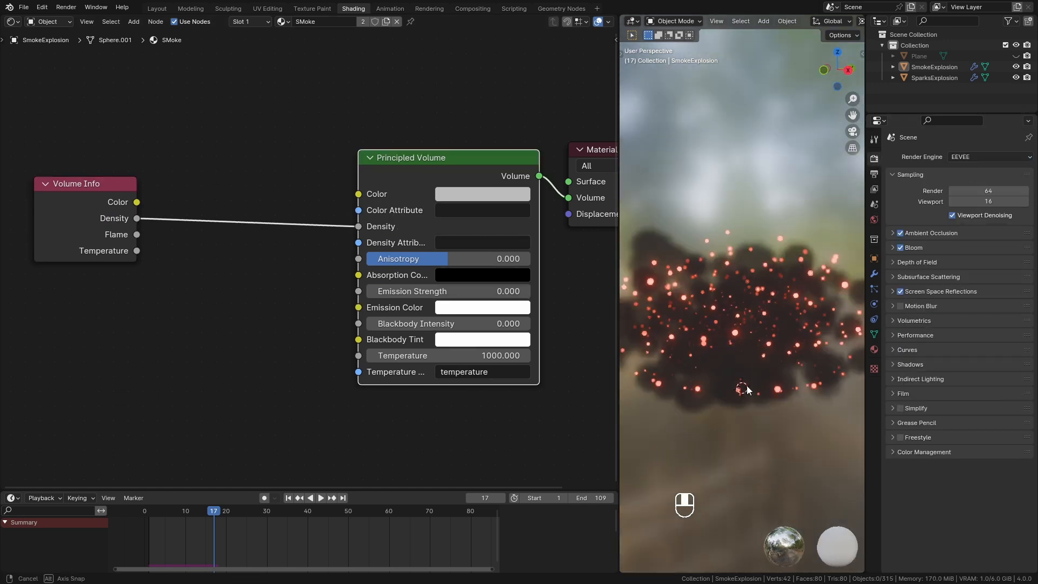
Enable Volumetric Shadows and set the volumetrics Tile Size to 2 px
left_click(924, 321)
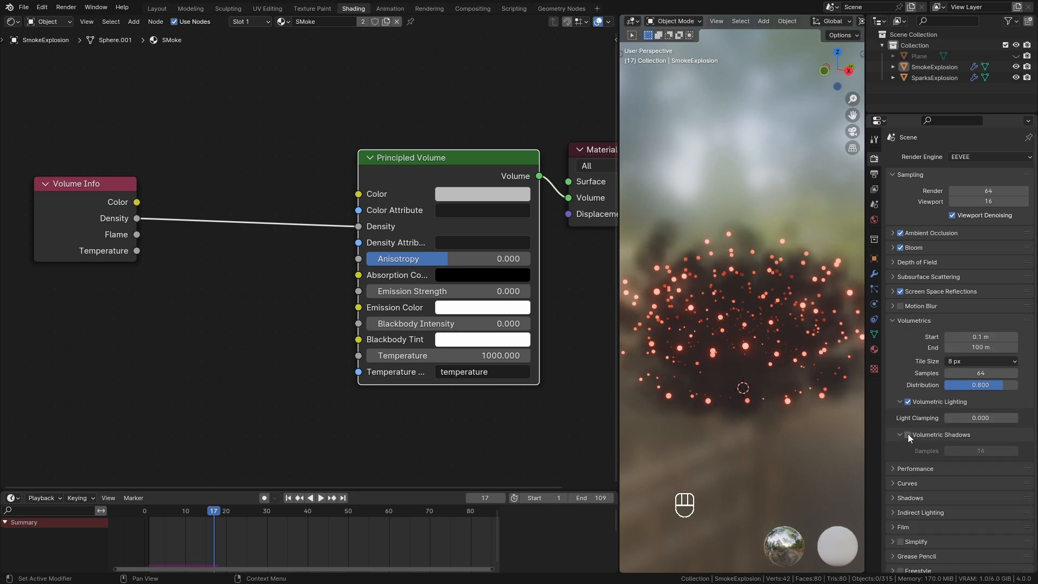
left_click(970, 362)
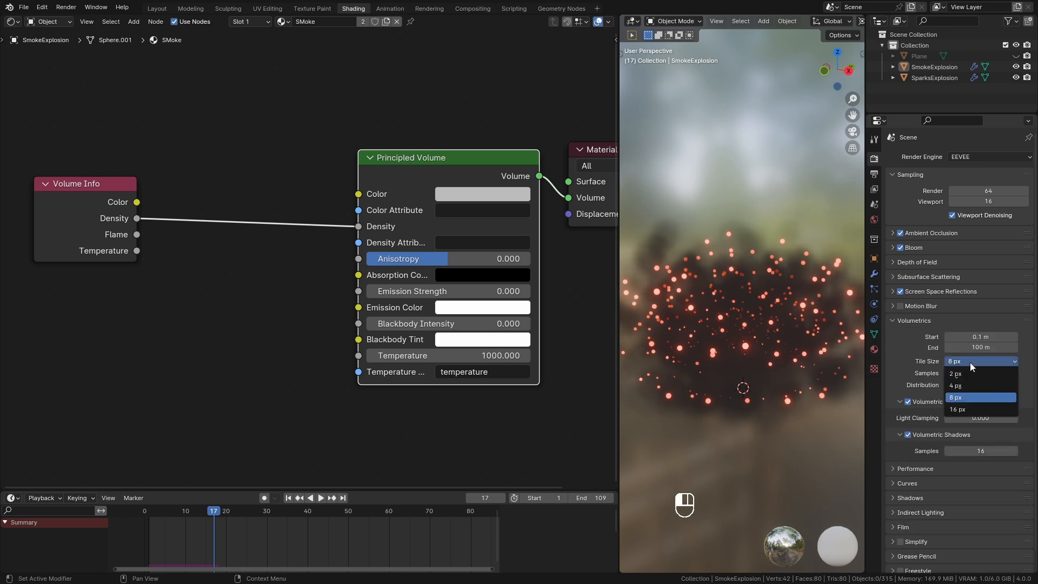
left_click(966, 375)
middle_click_drag(804, 433, 793, 421, "ctrl")
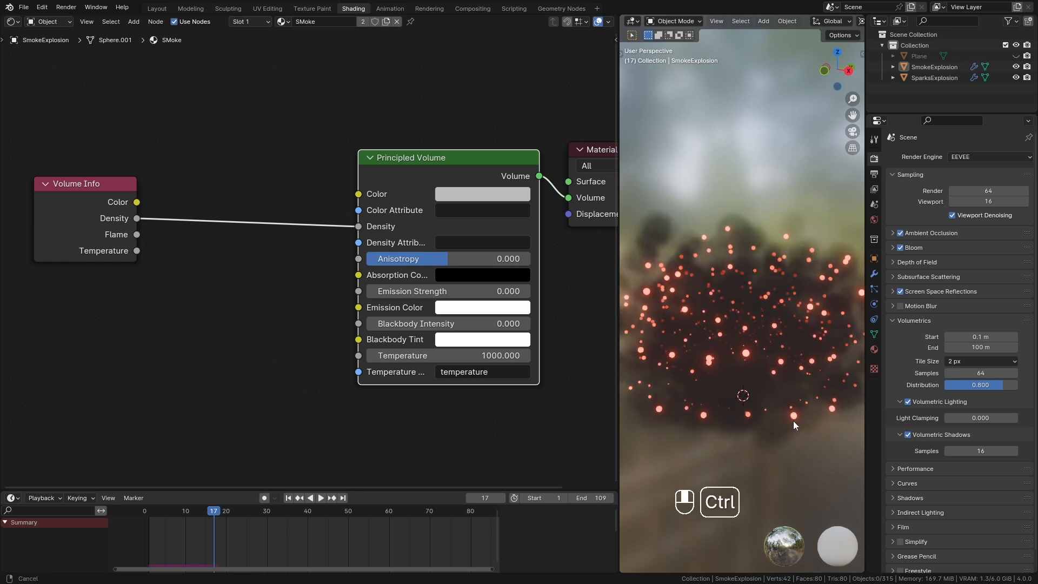
Set the volumetrics End distance to 25 m and scrub the animation to frame 25 to check the smoke
left_click(989, 350)
type("25")
key("Return")
middle_click_drag(786, 421, 796, 372)
middle_click_drag(796, 372, 803, 341, "ctrl")
left_click_drag(186, 512, 391, 540)
Insert a Multiply math node with value 1.2 between the Volume Info Density and the Principled Volume Density
middle_click_drag(242, 266, 379, 265)
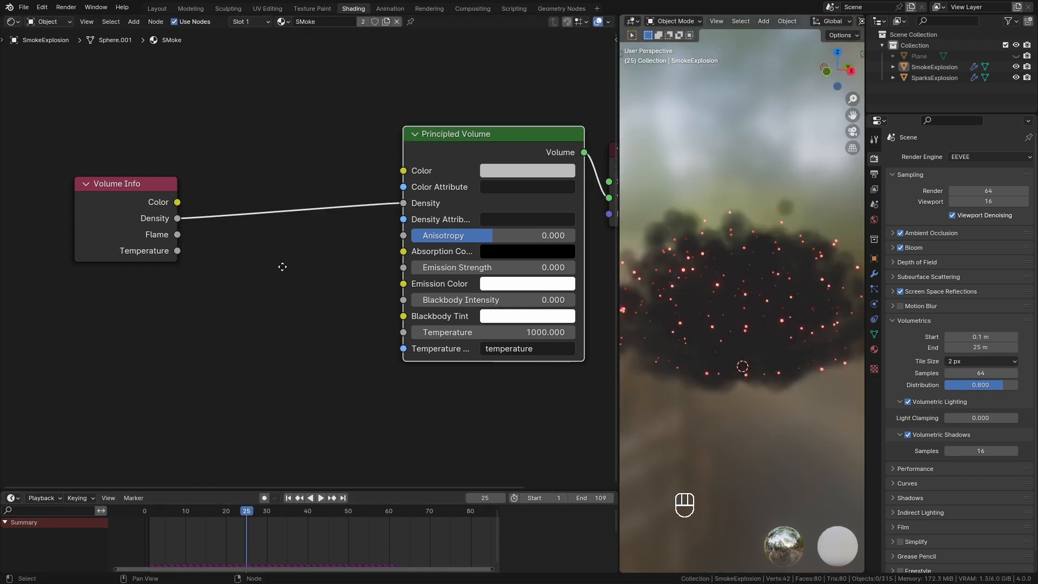
left_click_drag(214, 206, 91, 185)
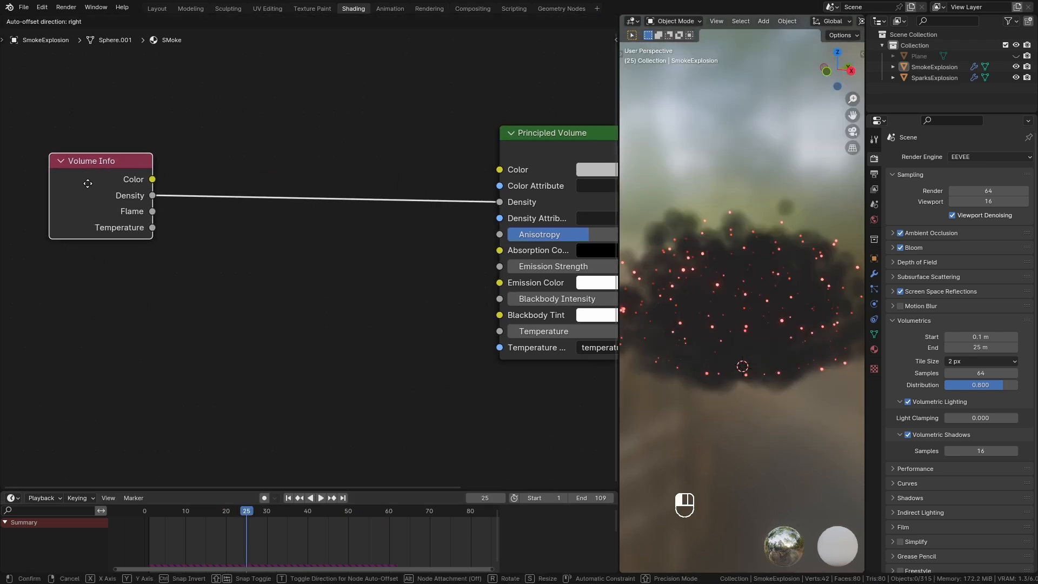
key("shift+a")
type("math")
key("Return")
left_click(365, 163)
left_click(365, 186)
left_click(346, 227)
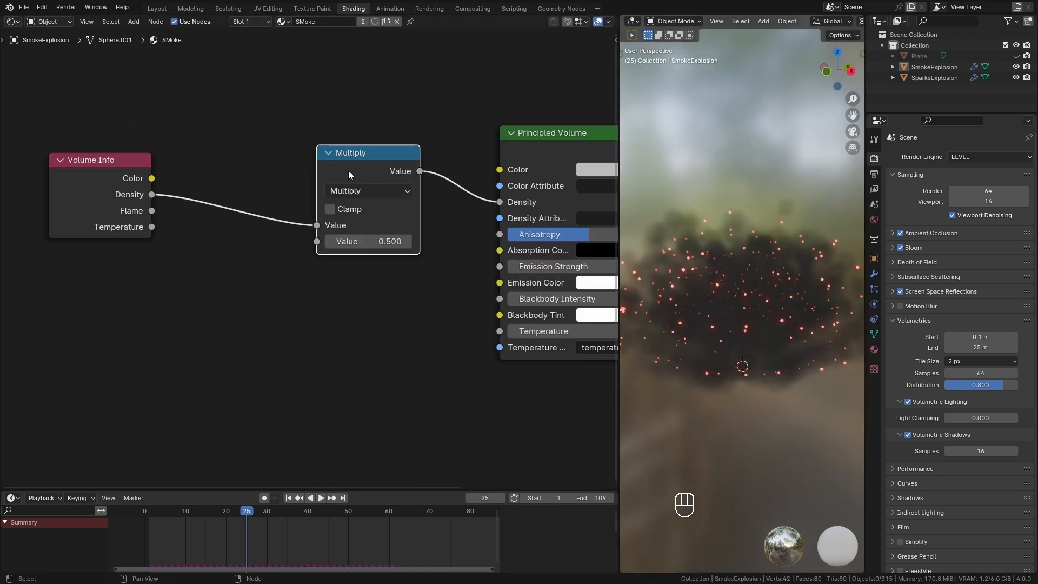
Add a Noise Texture below Volume Info with Texture Coordinate and Mapping nodes driving its Vector
key("shift+a")
mouse_move(230, 389)
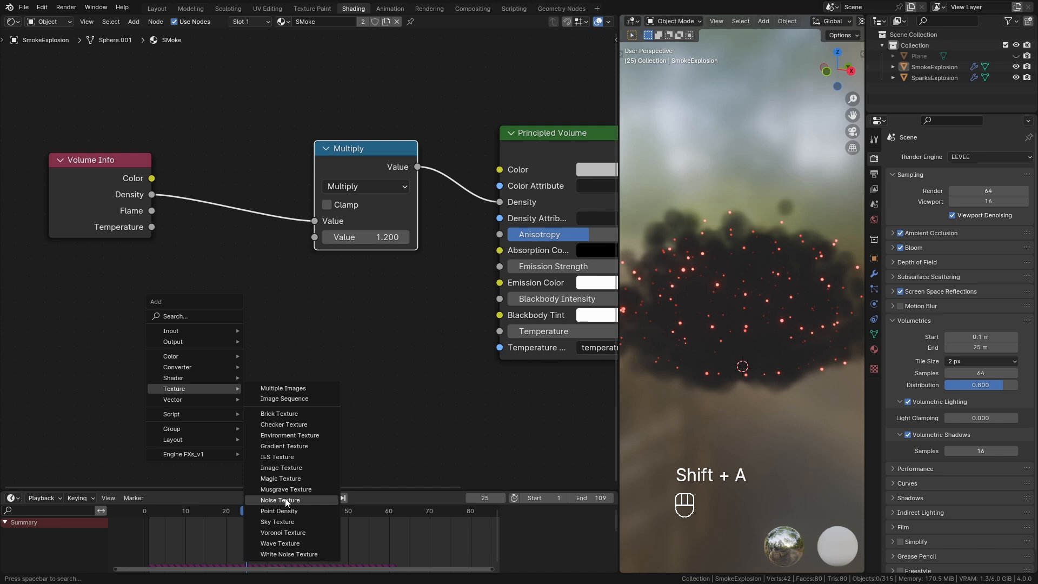
left_click(285, 500)
left_click(192, 349)
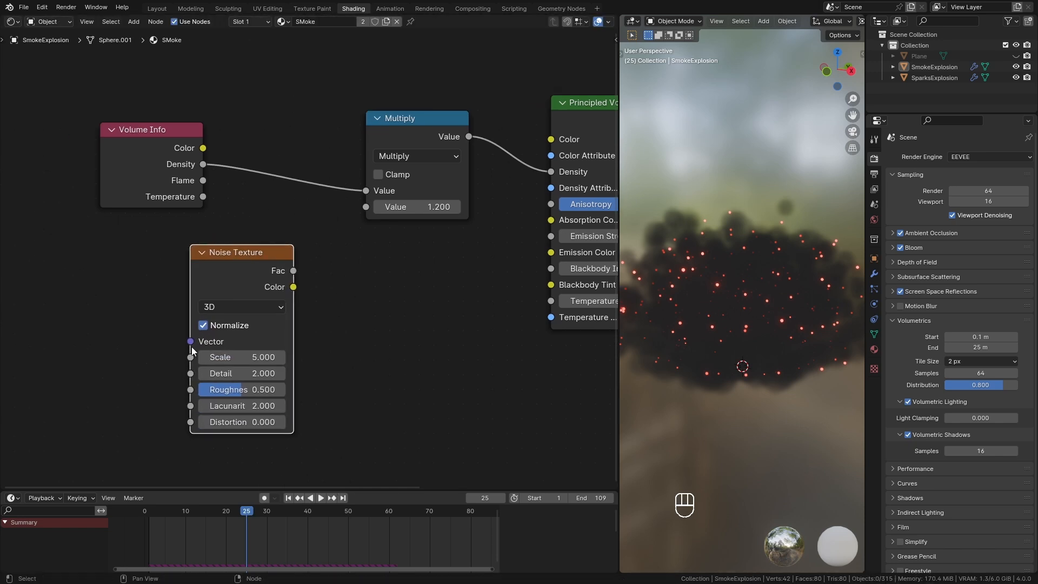
key("ctrl+t")
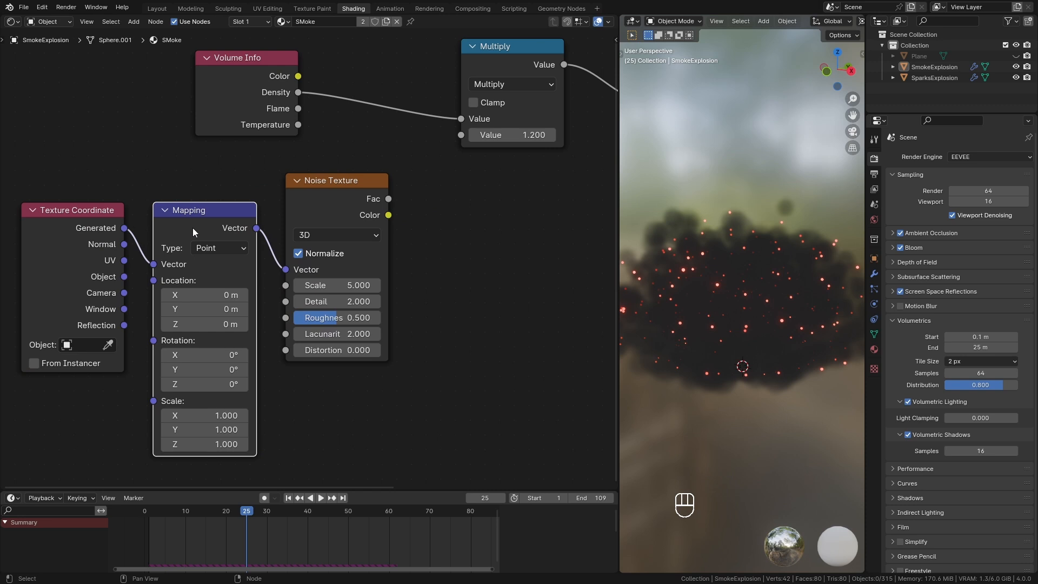
Delete the Mapping node and feed the Texture Coordinate's Object output directly into the Noise Texture's Vector
key("x")
left_click_drag(278, 273, 285, 270)
left_click_drag(341, 200, 266, 215)
middle_click_drag(445, 234, 422, 258)
left_click_drag(55, 279, 75, 287)
left_click_drag(75, 288, 83, 289)
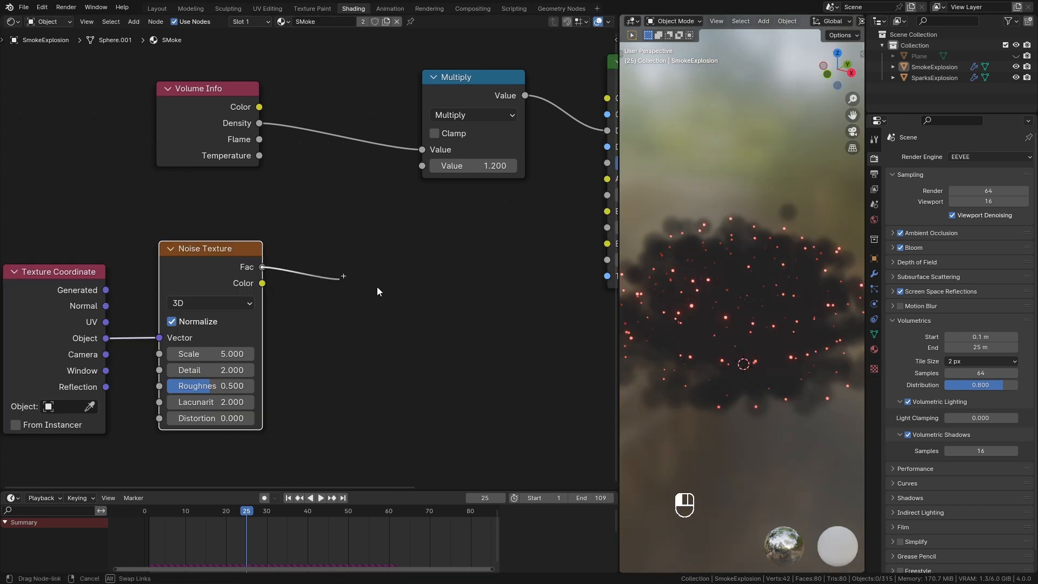
Add a Color Ramp after the noise Fac, connect its Color to Multiply's second Value, and bring its two stops close together
left_click_drag(378, 289, 400, 291)
type("ramp")
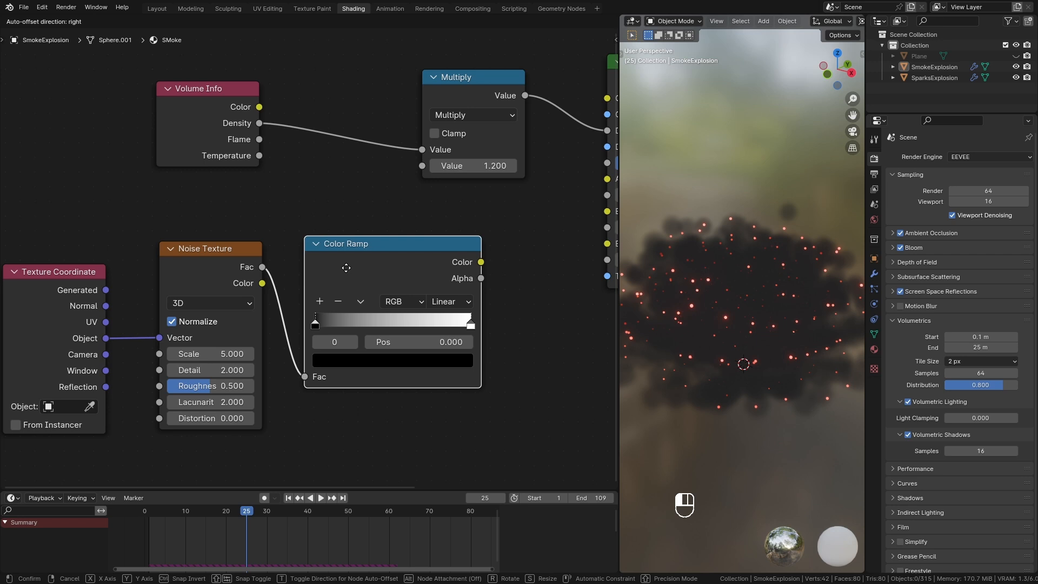
left_click(338, 263)
left_click_drag(481, 263, 422, 166)
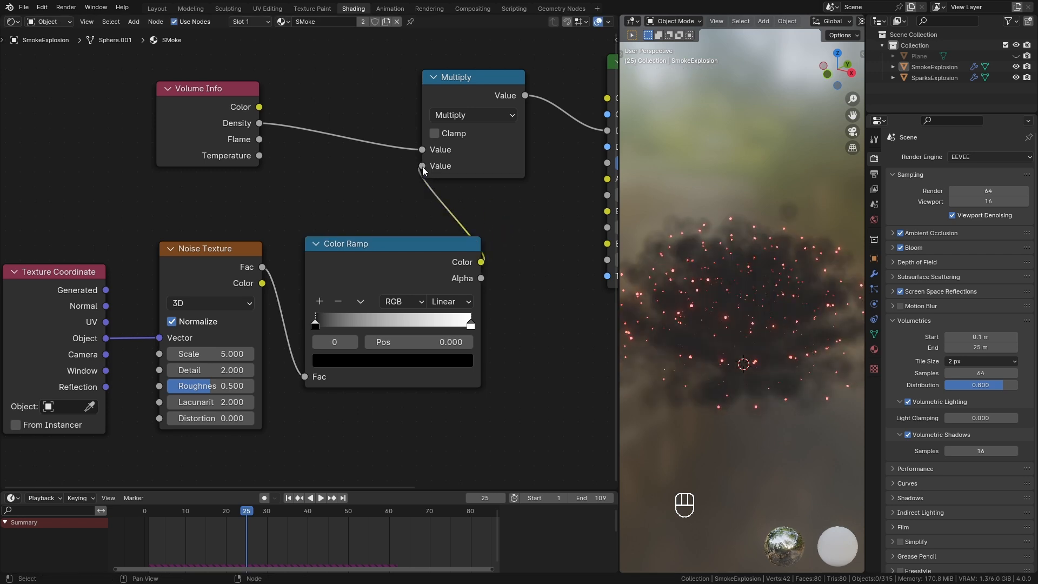
left_click_drag(471, 324, 402, 324)
left_click_drag(316, 324, 389, 324)
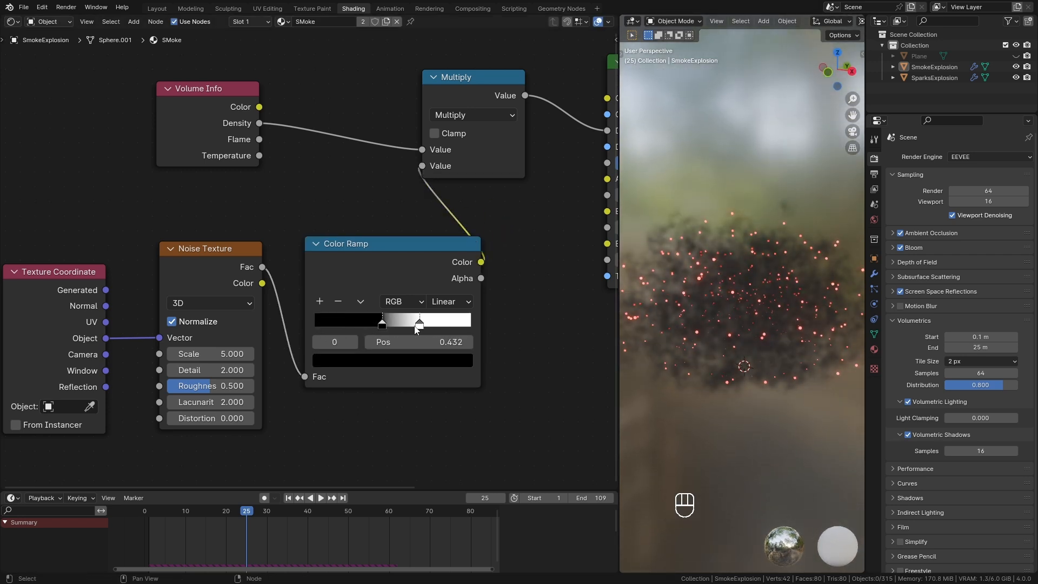
Set the noise to Scale 1.5, Detail 4, Roughness 0.425 and Distortion 0.4, and add a middle stop at 0.398 on the Color Ramp
left_click_drag(231, 354, 205, 354)
mouse_move(233, 386)
left_mouse_down()
mouse_move(252, 386)
mouse_move(244, 418)
mouse_move(253, 418)
mouse_move(217, 386)
left_mouse_up()
mouse_move(389, 325)
left_mouse_down()
mouse_move(332, 326)
mouse_move(425, 327)
mouse_move(376, 325)
left_mouse_up()
left_click(319, 301)
left_click(354, 362)
left_click_drag(216, 354, 238, 370)
left_click_drag(378, 244, 371, 239)
Toggle muting of the Multiply node to compare the smoke with and without the noise detail
middle_click_drag(460, 205, 399, 247)
left_click(400, 128)
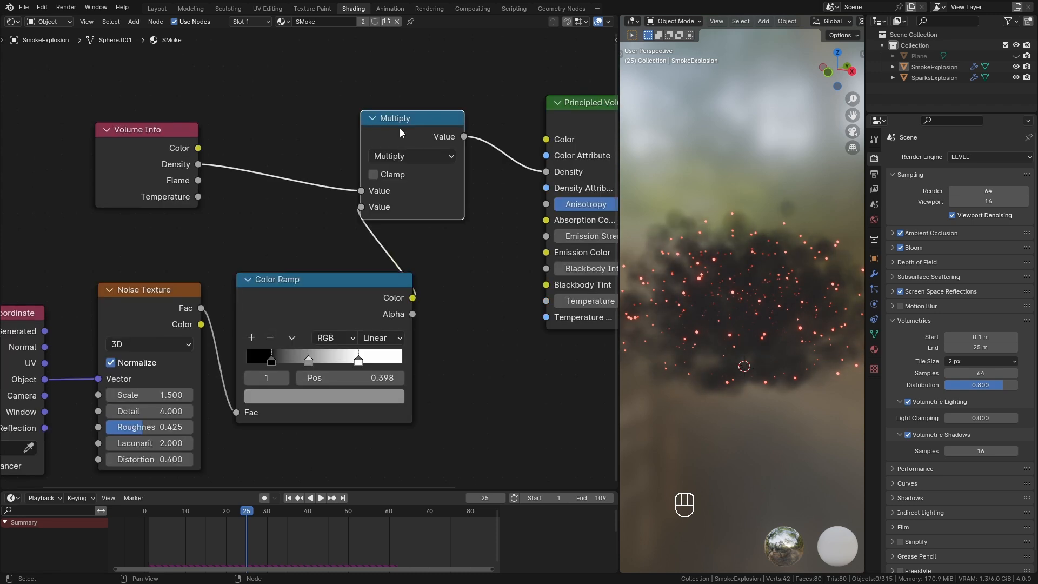
key("m")
key("m")
key("m")
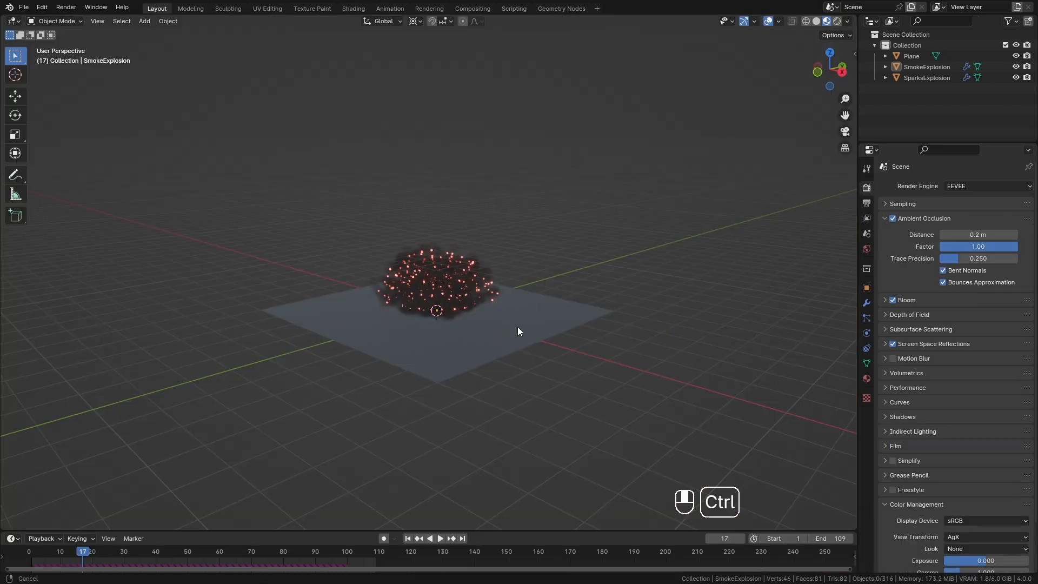
Scrub through the explosion animation and switch the viewport to Rendered shading
left_click_drag(51, 554, 215, 565)
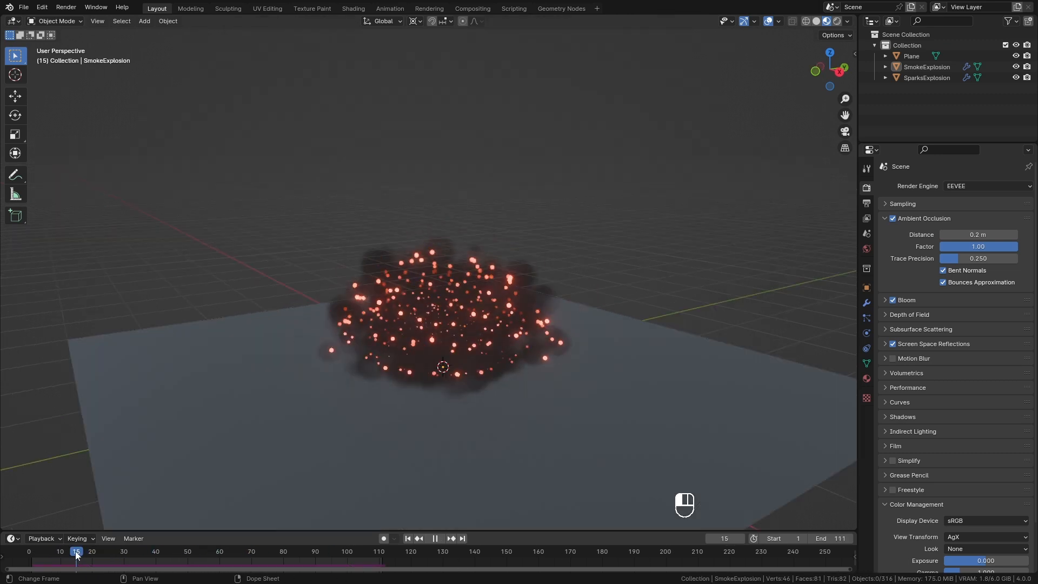
key("Escape")
key("z")
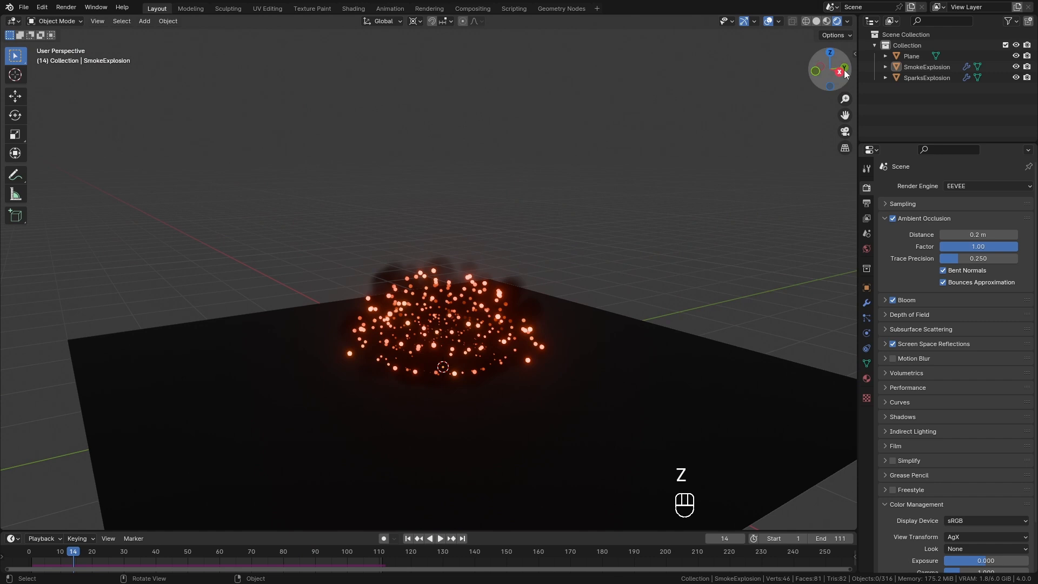
Light the rendered viewport with an HDRI instead of the scene world and change the render engine to Cycles
left_click(847, 21)
left_click(813, 87)
middle_click_drag(470, 422, 541, 354, "ctrl")
left_click(967, 222)
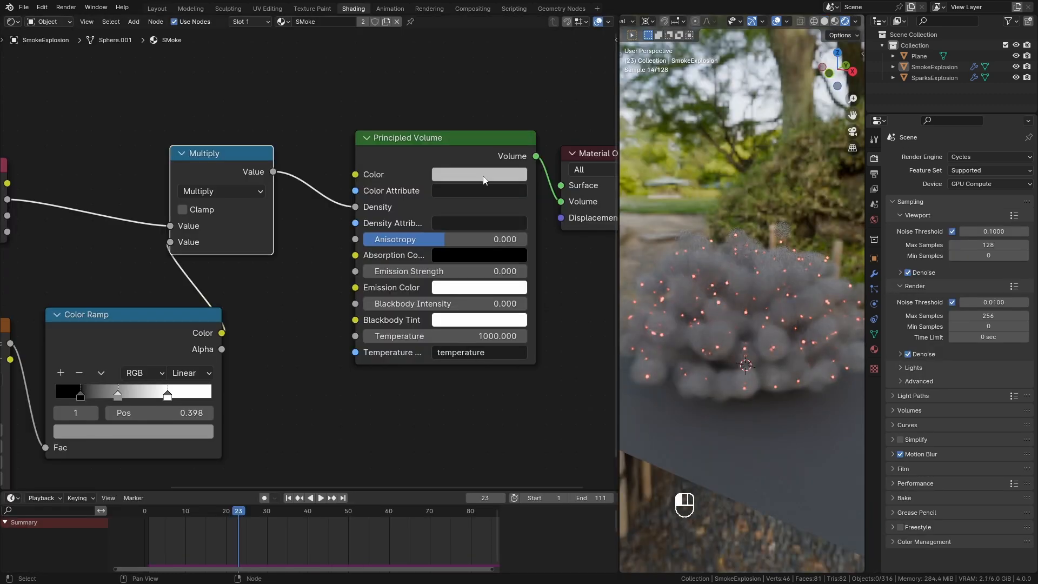
Darken the Color of the Principled Volume shader
left_click(484, 180)
left_click_drag(580, 206, 581, 272)
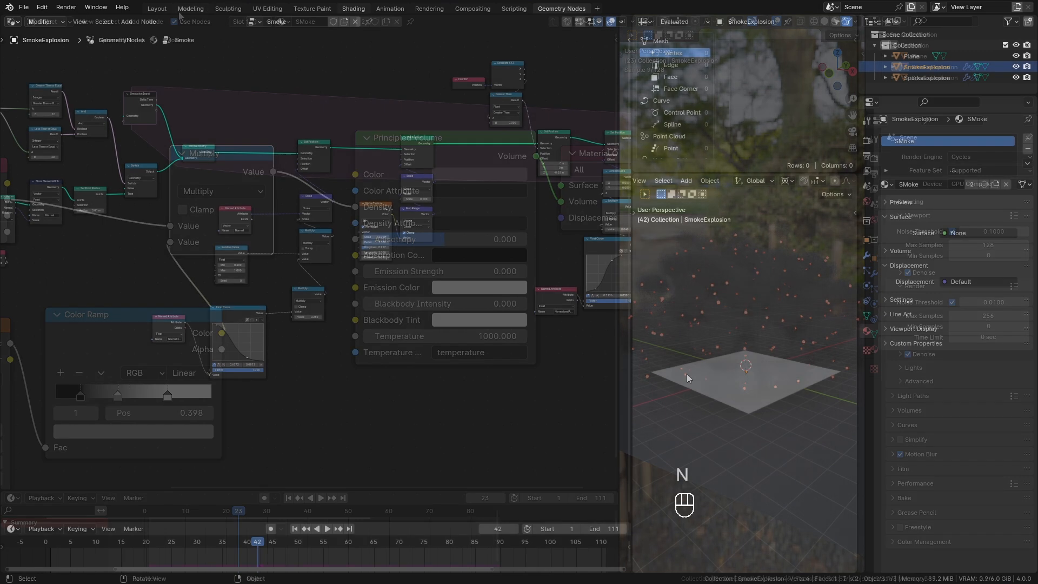
Duplicate the SmokeExplosion object in place and make its Smoke geometry node group a separate single-user copy
left_click_drag(635, 389, 653, 389)
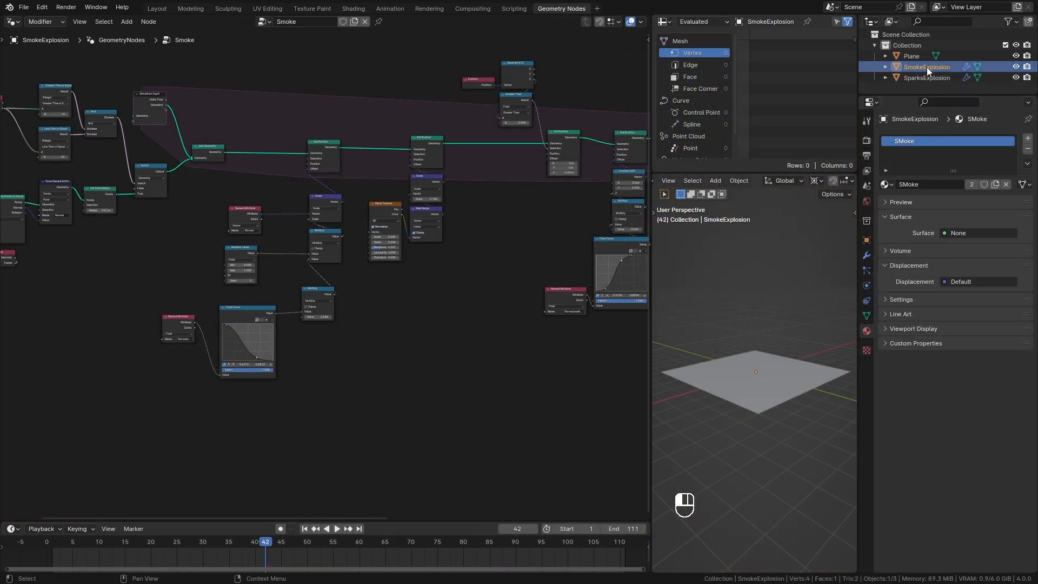
left_click(866, 256)
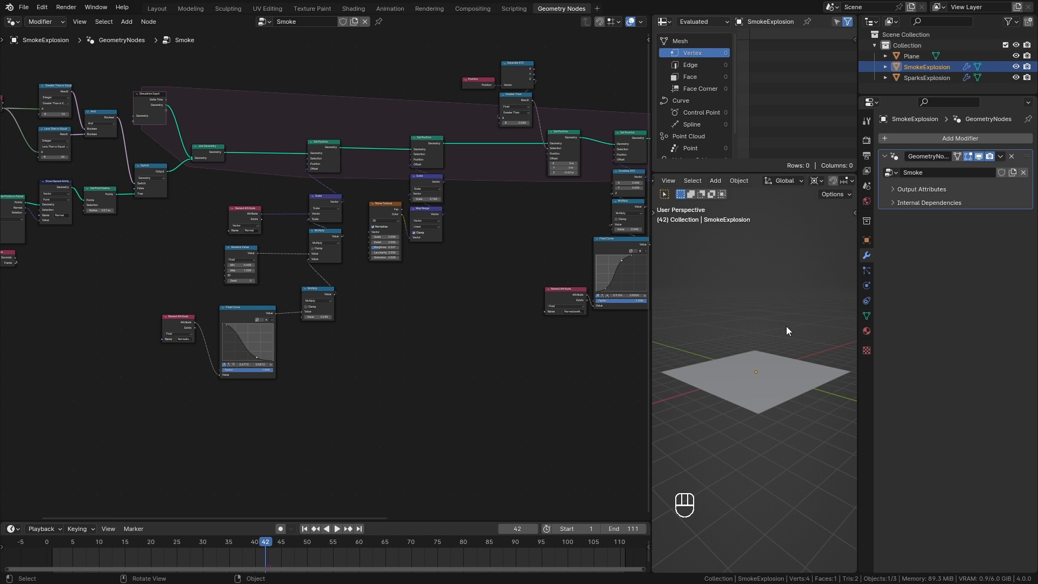
key("shift+d")
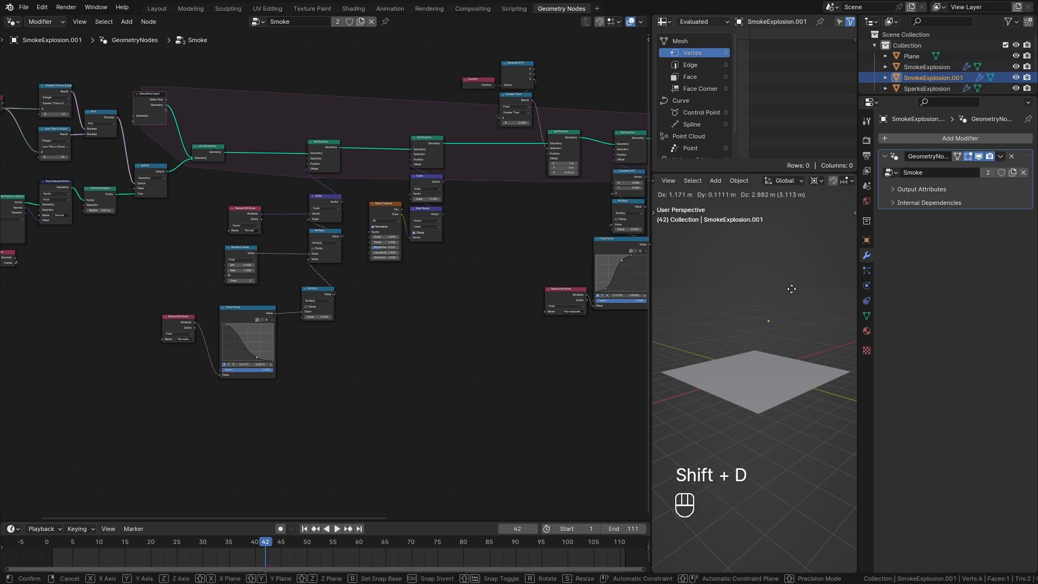
right_click(792, 289)
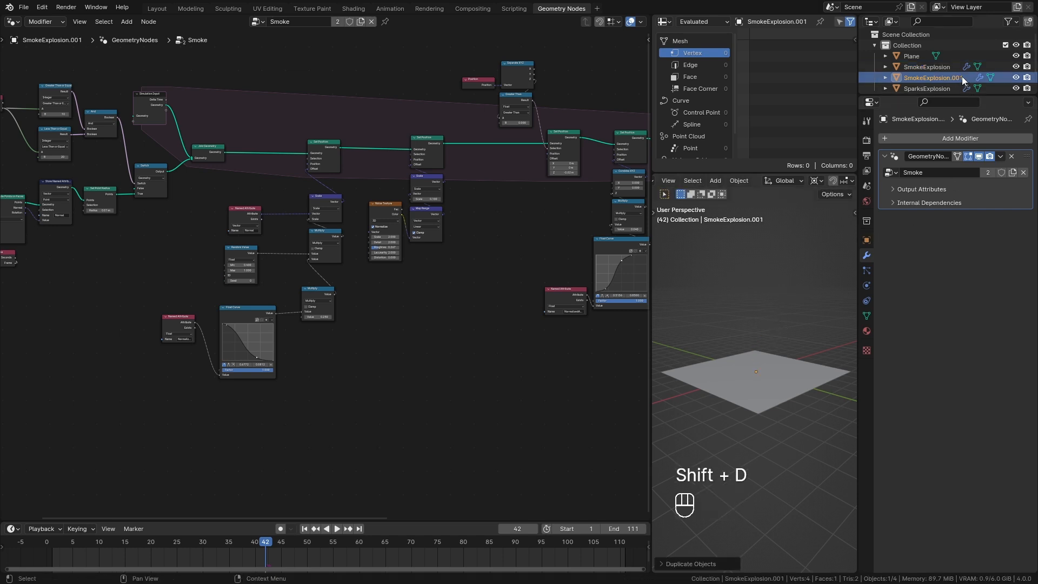
left_click(989, 170)
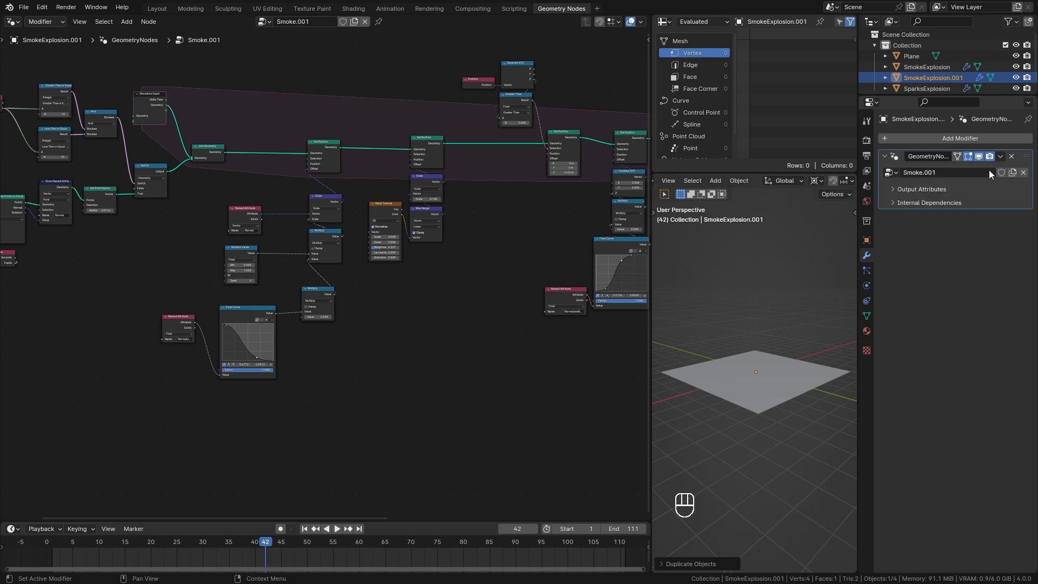
Hide the original SmokeExplosion and delete the emission nodes that feed Join Geometry in the Smoke.001 node group
middle_click_drag(239, 319, 119, 200, "ctrl")
middle_click_drag(119, 200, 490, 345)
left_click_drag(470, 380, 209, 154)
left_click_drag(202, 83, 319, 231, "shift")
left_click(1016, 67)
left_click(1016, 88)
key("Delete")
key("Delete")
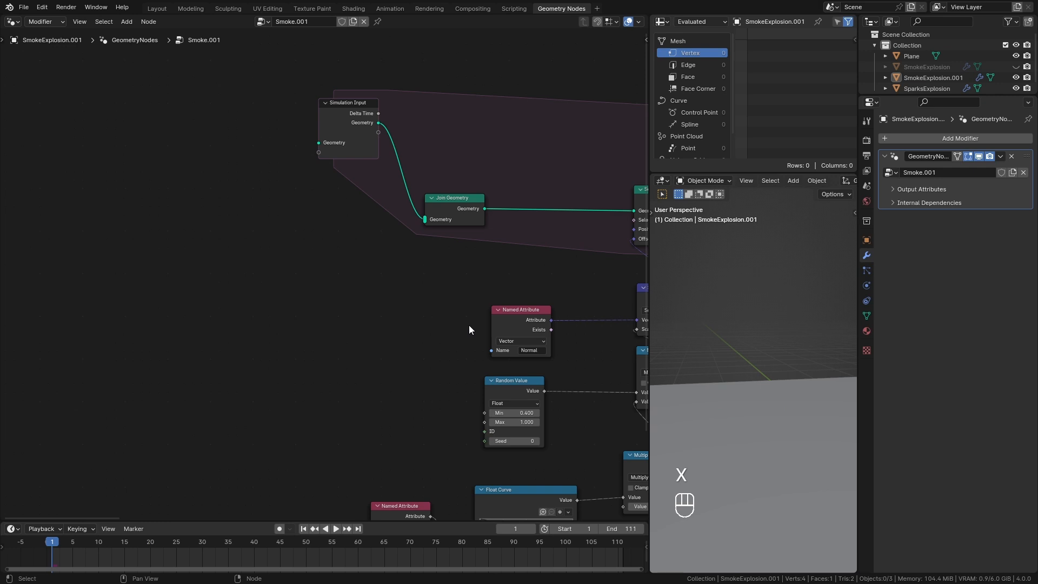
Add the Sparks node group and a Group Input node that supplies its Geometry input
key("shift+a")
mouse_move(294, 259)
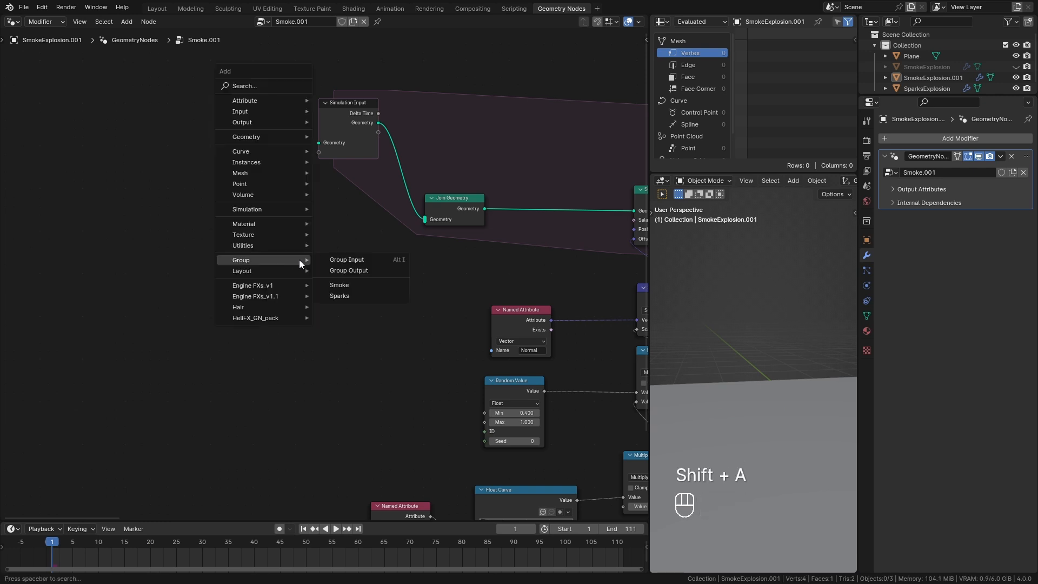
left_click(343, 296)
left_click(222, 257)
key("shift+a")
mouse_move(166, 259)
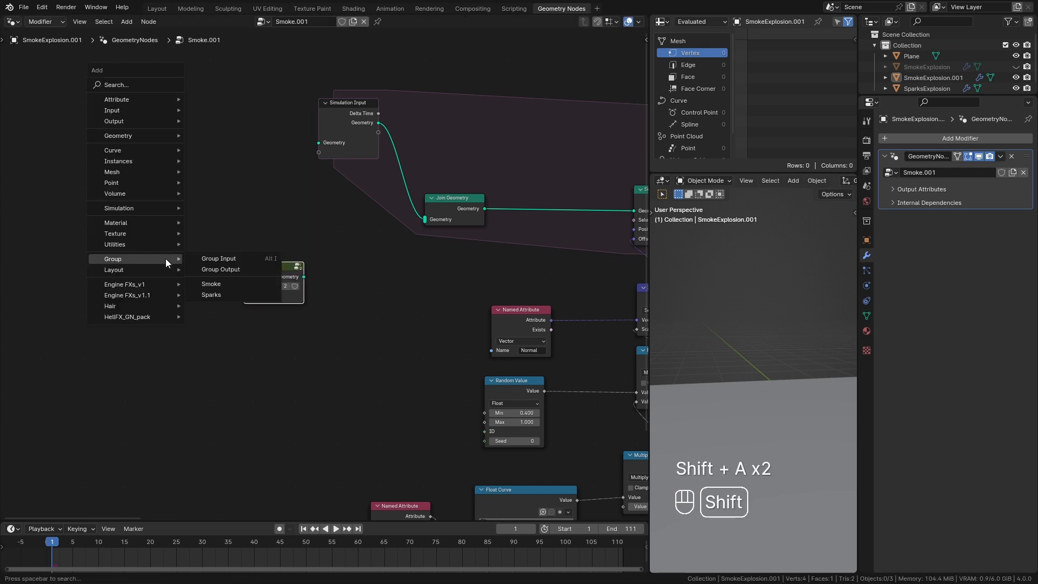
left_click(218, 258)
left_click(143, 269)
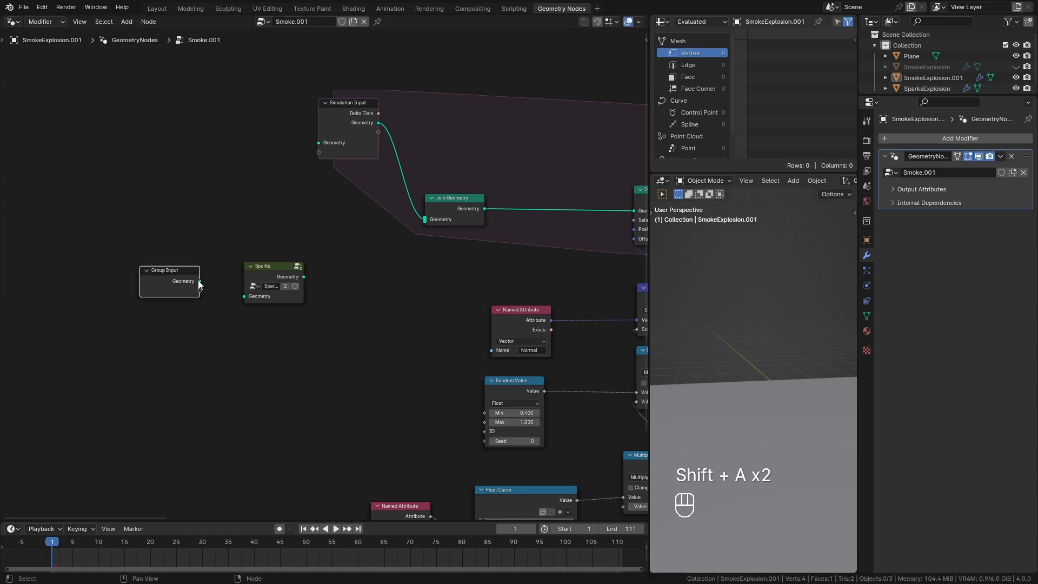
Add an Instances to Points node after the Sparks output and connect its Points to Join Geometry
left_click_drag(277, 274, 325, 293)
type("ins")
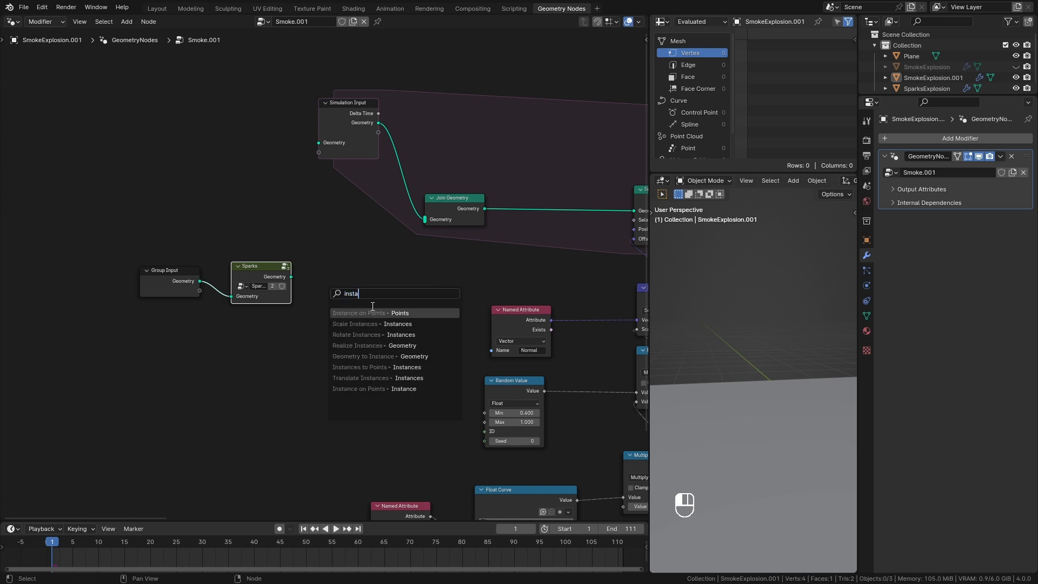
type("ta")
left_click(378, 365)
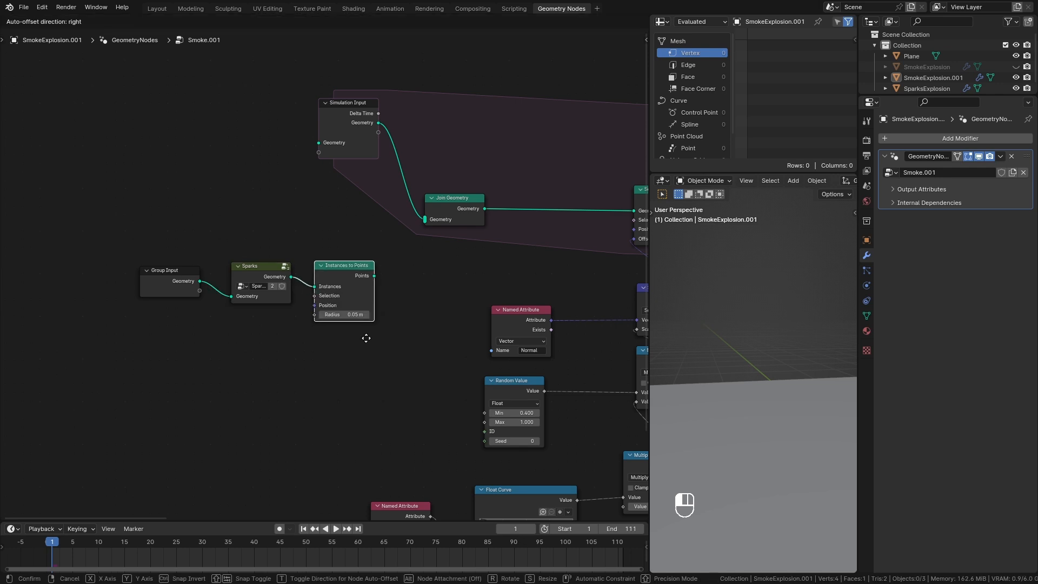
left_click(364, 332)
left_click_drag(373, 268, 424, 226)
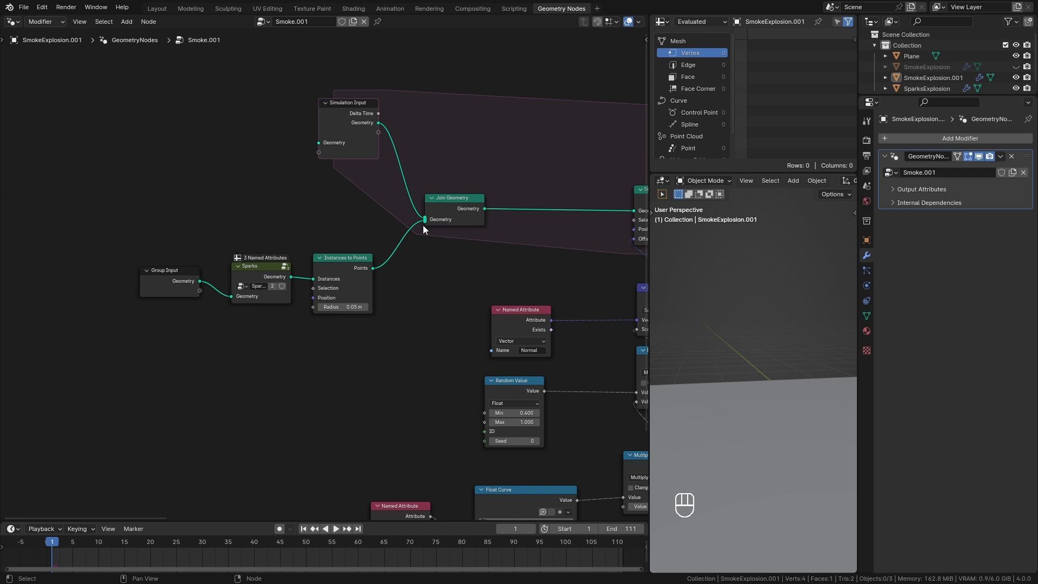
Mute a node in the simulation chain after Join Geometry and review the remaining nodes up to Points to Volume
scroll(452, 334, "down", 1)
middle_click_drag(452, 334, 197, 330)
middle_click_drag(393, 203, 345, 313)
left_click(284, 226)
key("m")
middle_click_drag(333, 373, 116, 302)
middle_click_drag(433, 308, 385, 307)
middle_click_drag(385, 307, 251, 319)
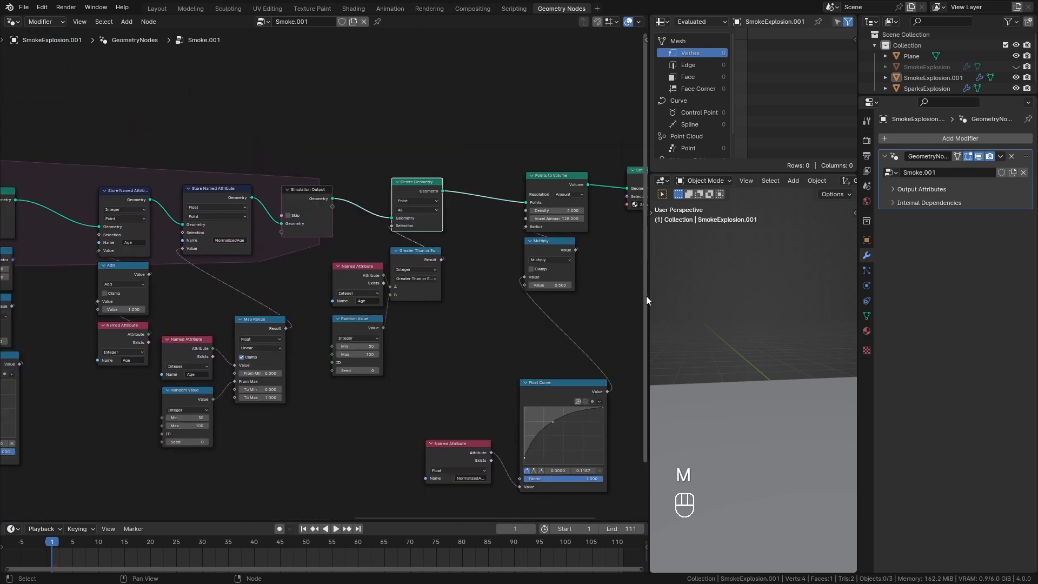
Enlarge the 3D viewport and play the animation to check how the spark-driven smoke spreads
left_click_drag(649, 298, 478, 299)
middle_click_drag(682, 400, 725, 415)
key("space")
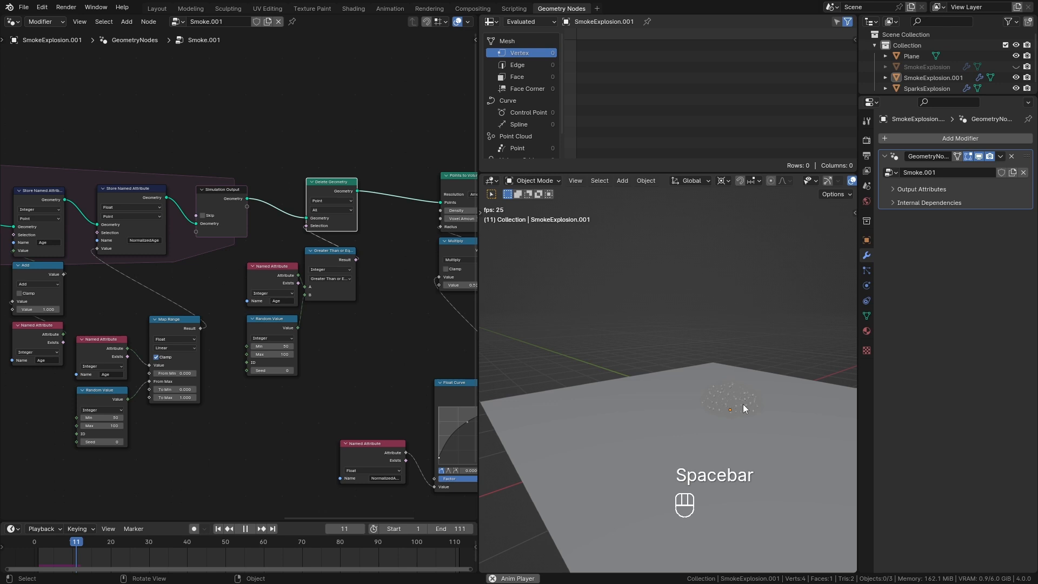
key("space")
scroll(743, 403, "down", 5)
middle_click_drag(747, 389, 737, 394)
Play the animation in Material Preview shading to check the smoke trails from the new object
key("space")
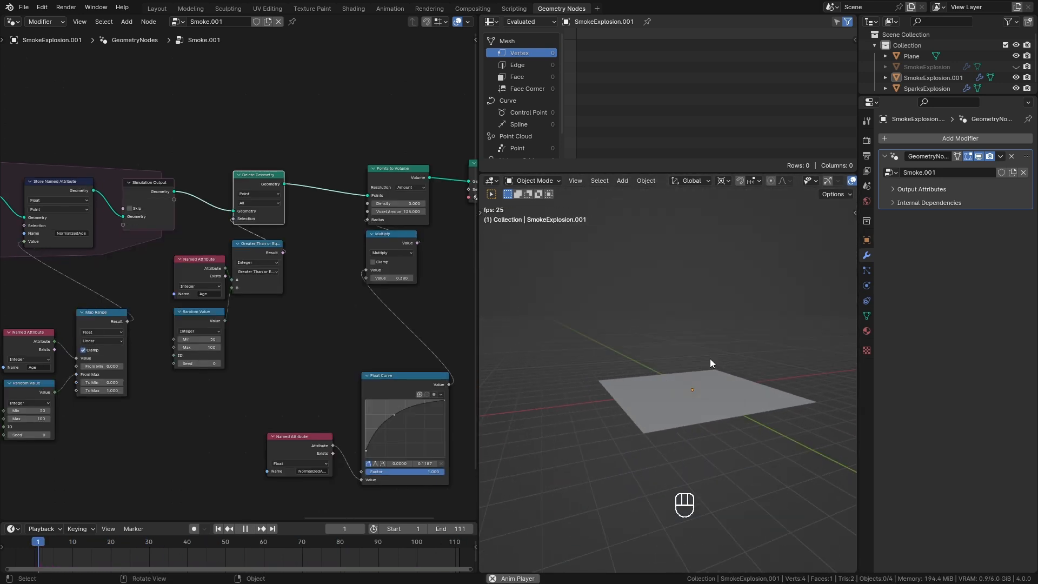
key("z")
left_click(716, 374)
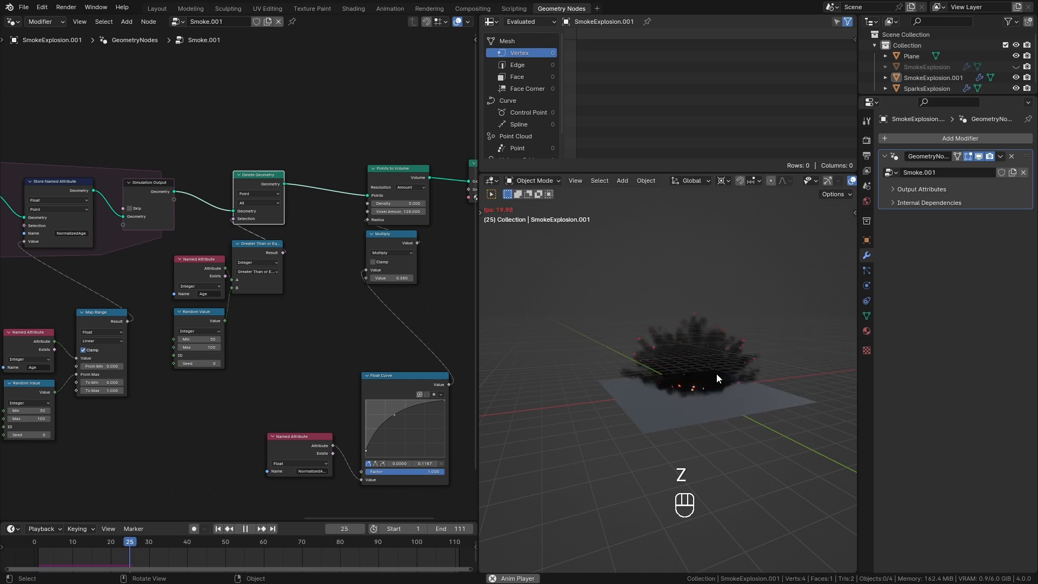
key("space")
key("space")
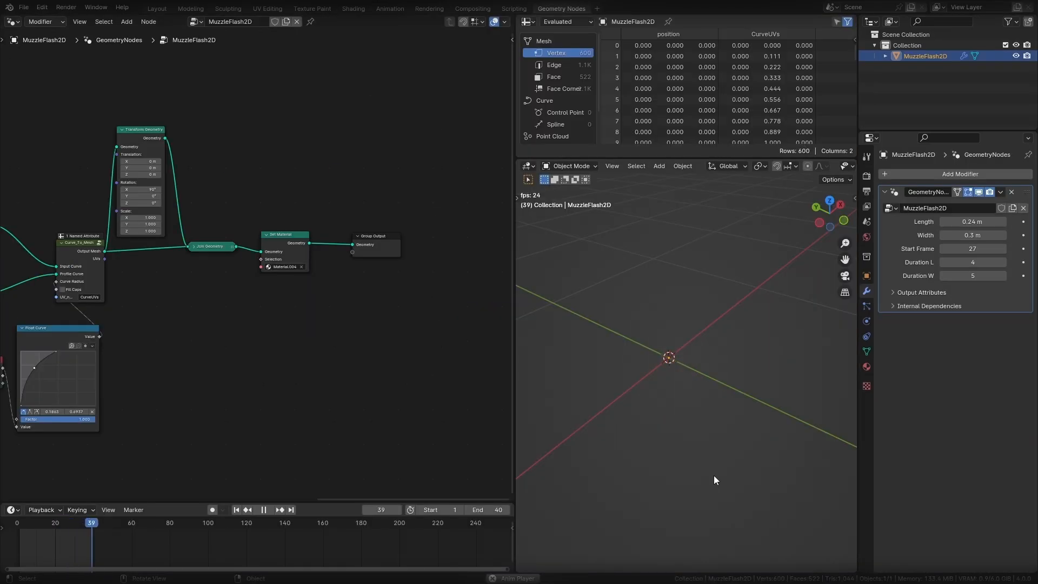
middle_click_drag(714, 475, 741, 465)
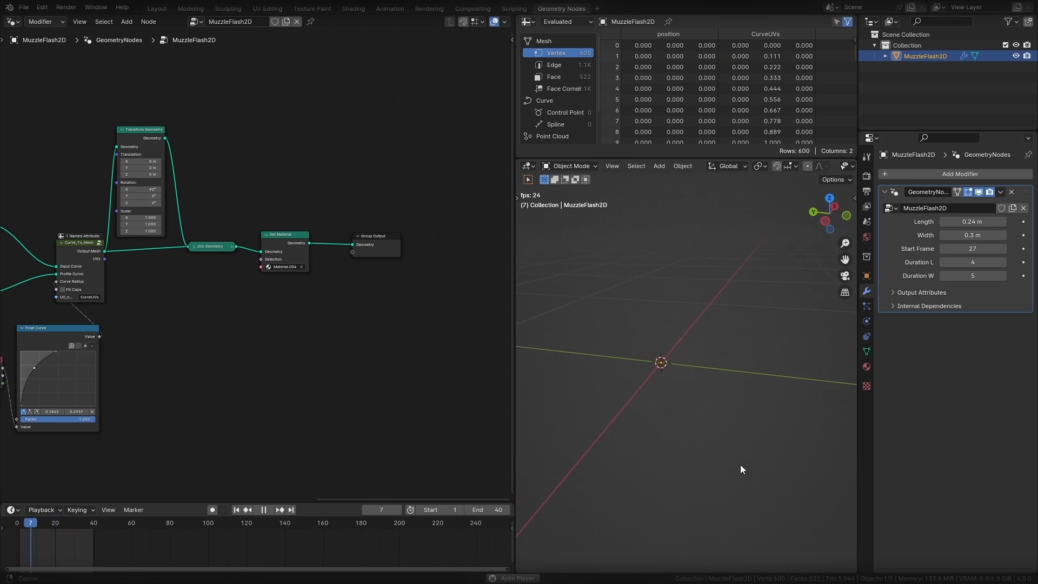